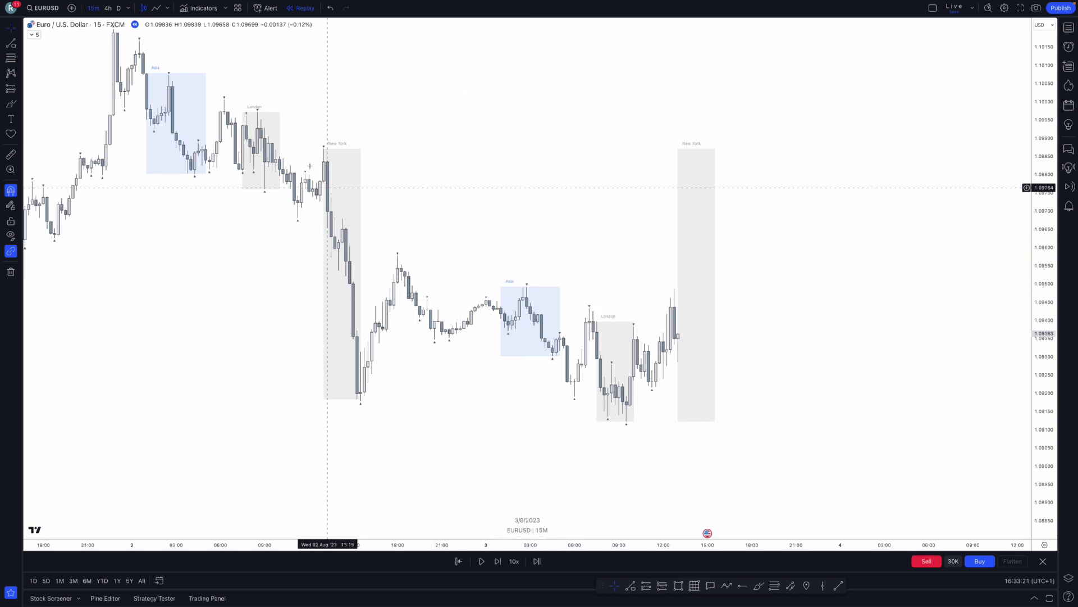
Step: Pan the EURUSD 15-minute replay chart to frame the recent bars and session boxes
left_click_drag(813, 460, 771, 432)
Step: Replay six bars into the 3 August New York session and pick the Long Position tool
scroll(713, 450, "left", 3)
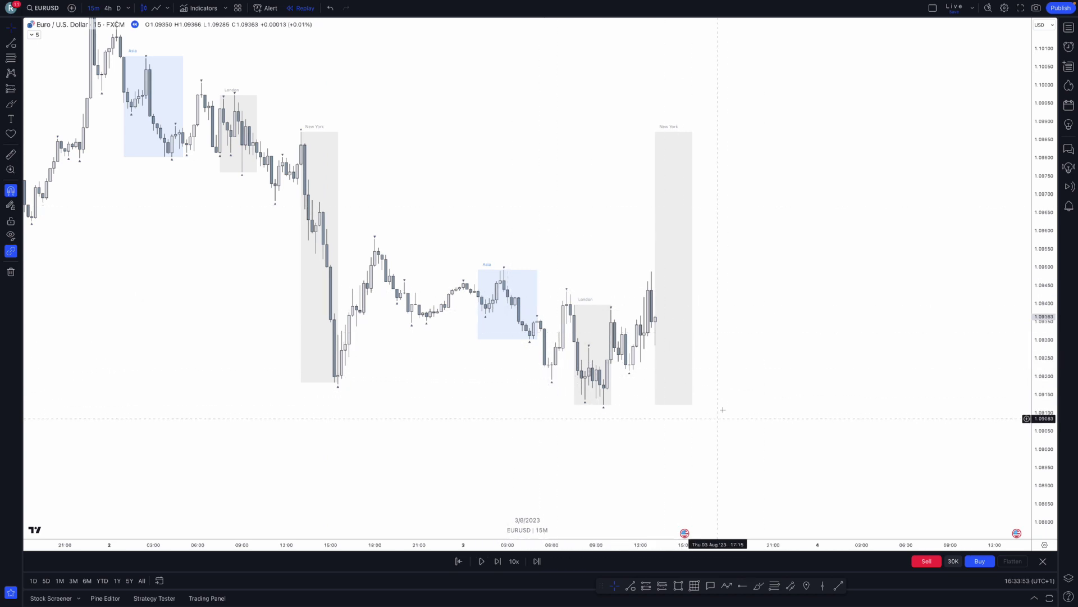
left_click_drag(667, 243, 671, 254)
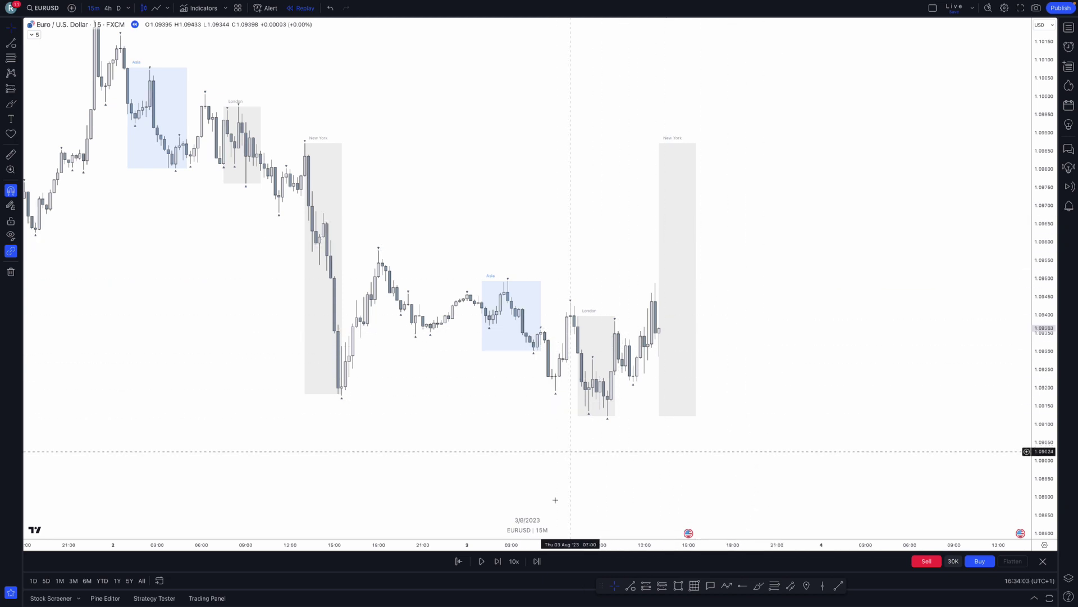
left_click(497, 561)
left_click(498, 561)
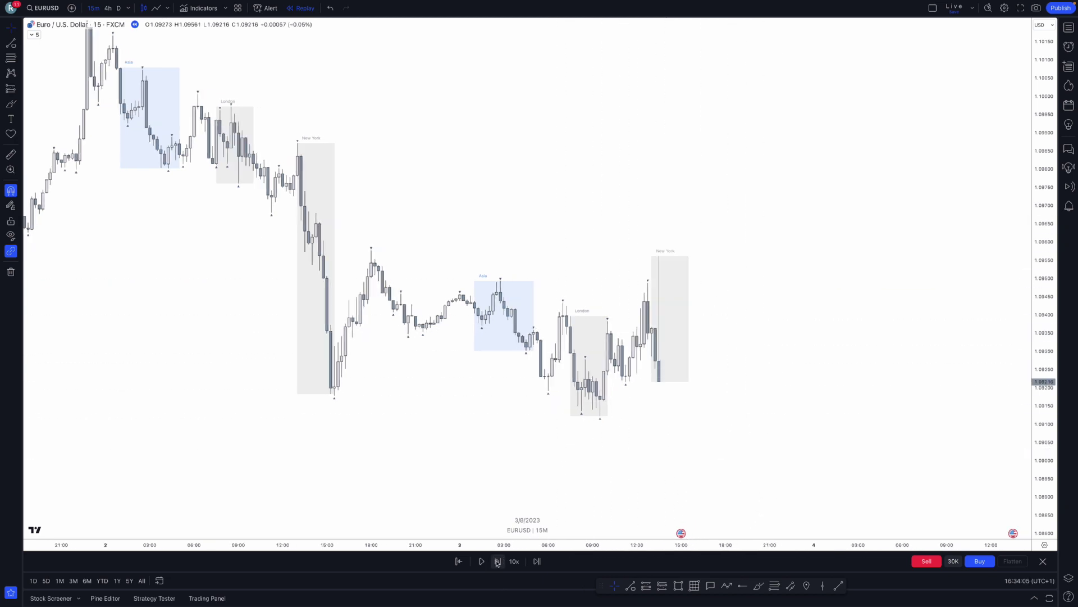
scroll(618, 382, "right", 5)
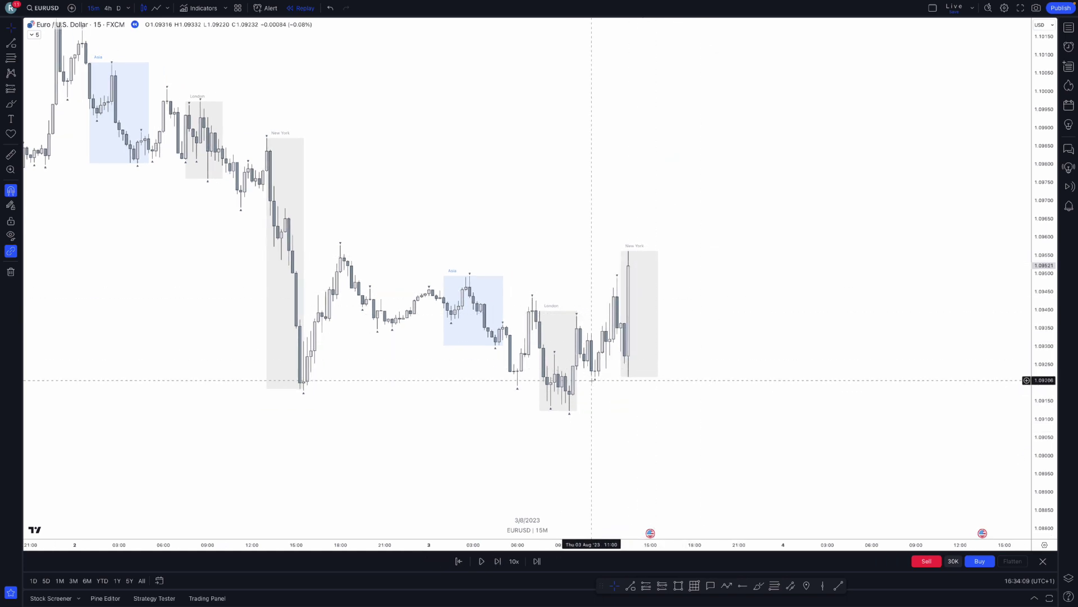
left_click_drag(635, 433, 647, 434)
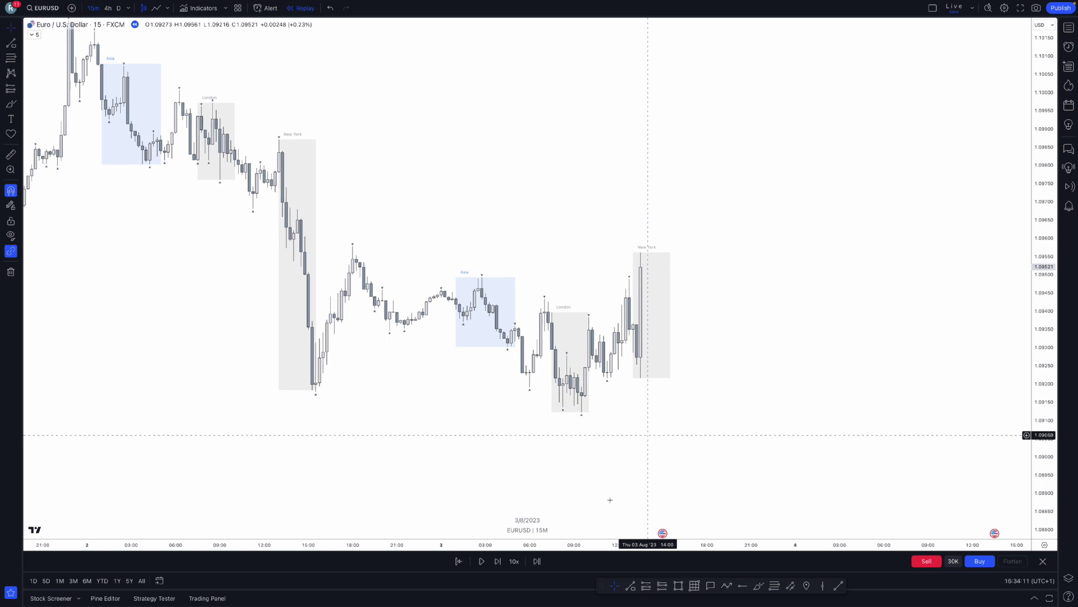
left_click(499, 561)
left_click(499, 561)
left_click(499, 562)
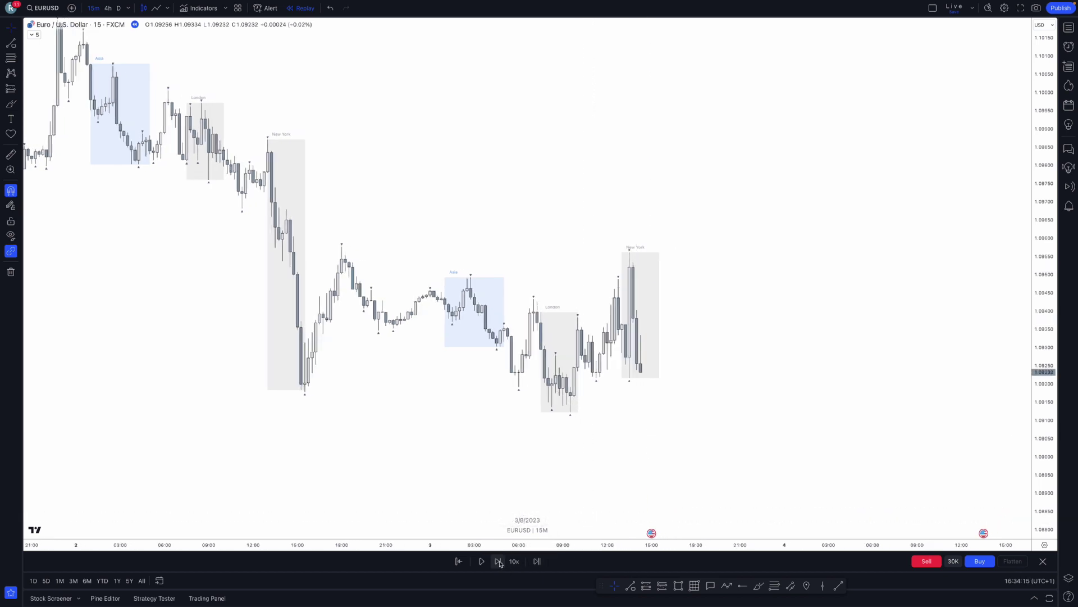
left_click(500, 561)
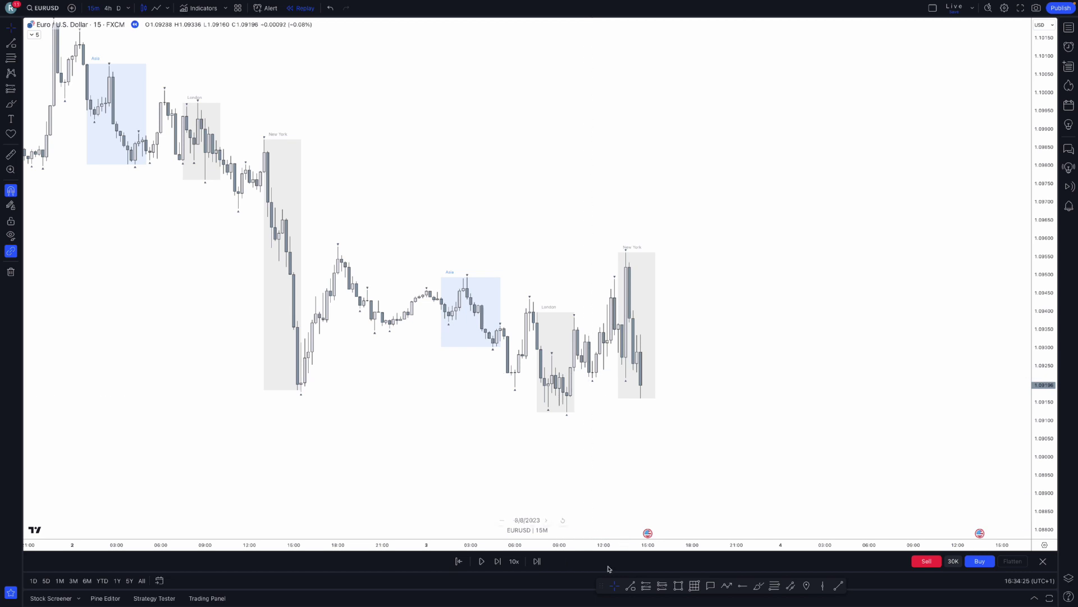
left_click(645, 586)
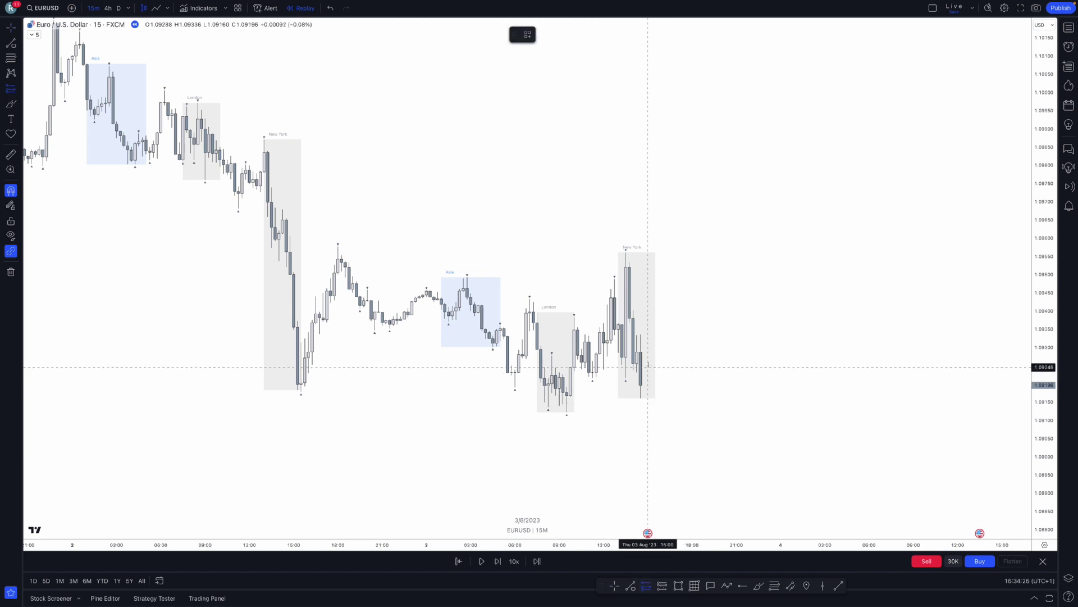
Step: Place a long position at the latest bar, stop about 1.0916, target about 1.0974, then advance one bar
left_click(641, 334)
mouse_move(645, 402)
left_mouse_down()
mouse_move(640, 414)
mouse_move(640, 401)
left_mouse_up()
left_click_drag(640, 256, 264, 139)
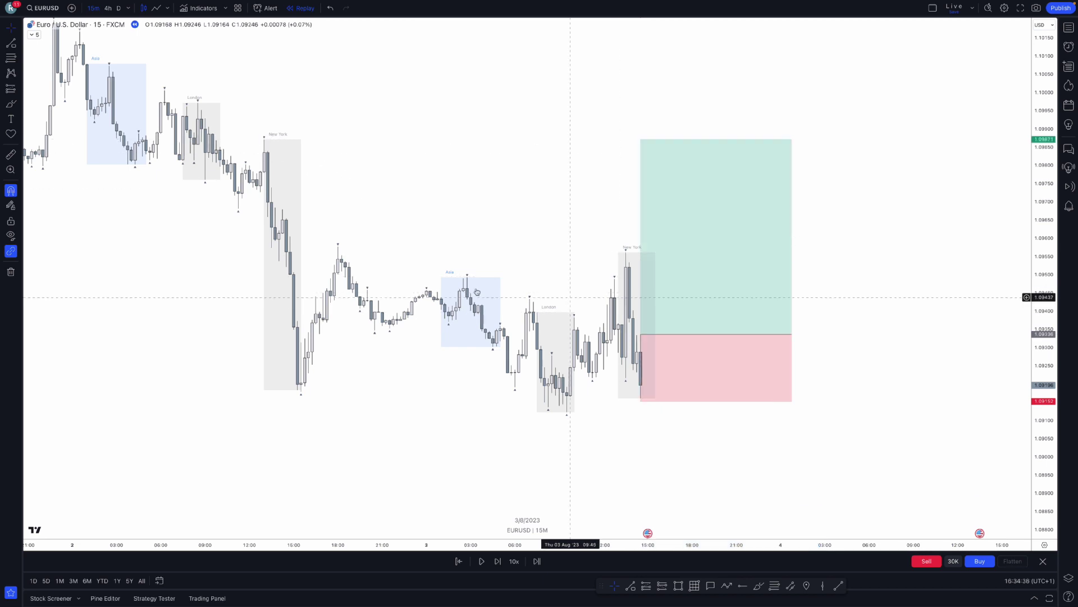
left_click(498, 563)
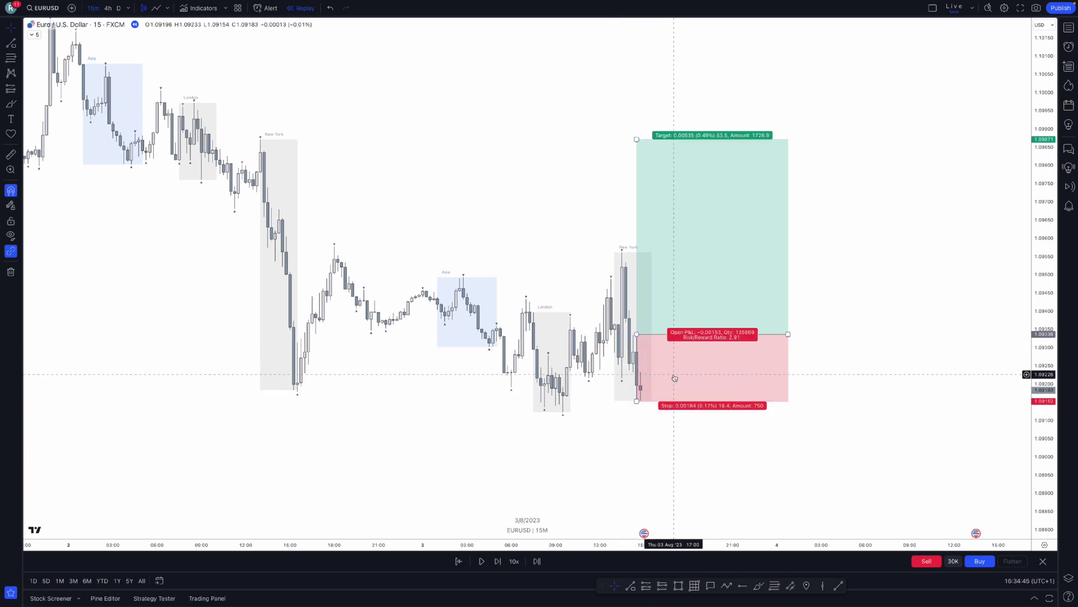
Step: Lower the entry, nudge the stop to about 1.0914 and bring the target to about 1.0950
left_click_drag(637, 334, 640, 371)
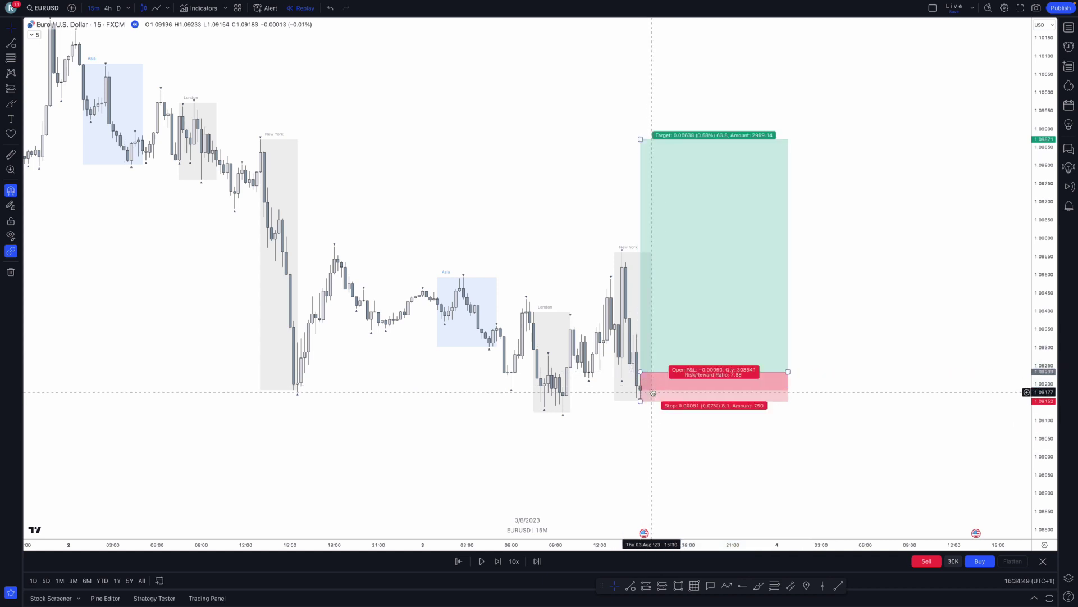
left_click_drag(640, 400, 641, 404)
left_click(616, 163)
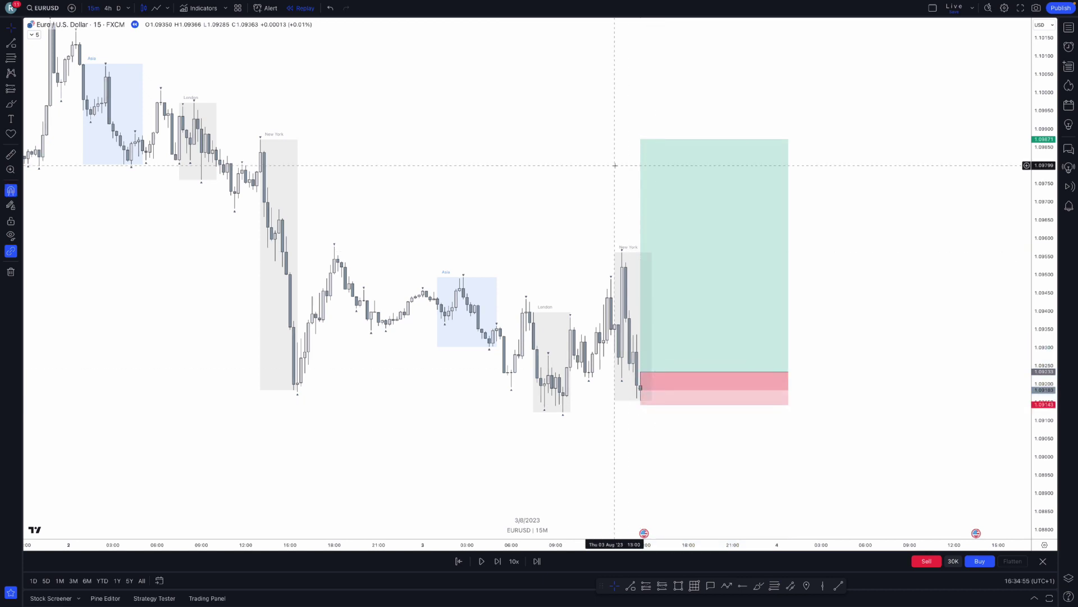
left_click(643, 163)
left_click_drag(640, 138, 660, 273)
left_click_drag(828, 241, 792, 229)
Step: Undo the stray target drag to keep the target at 1.09503, and reframe the chart
left_click_drag(604, 262, 587, 241)
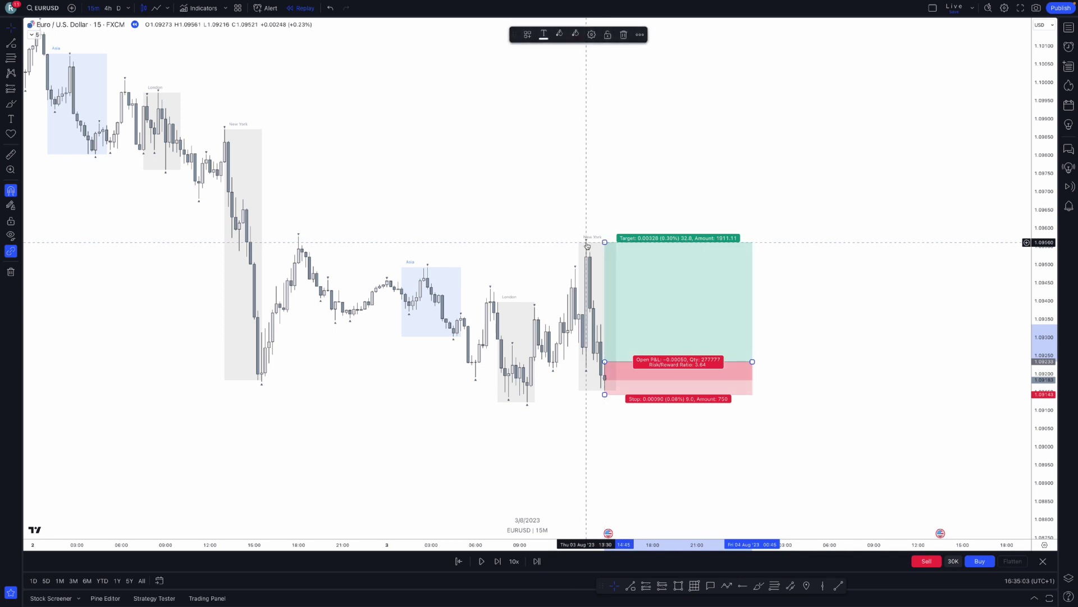
key("ctrl+z")
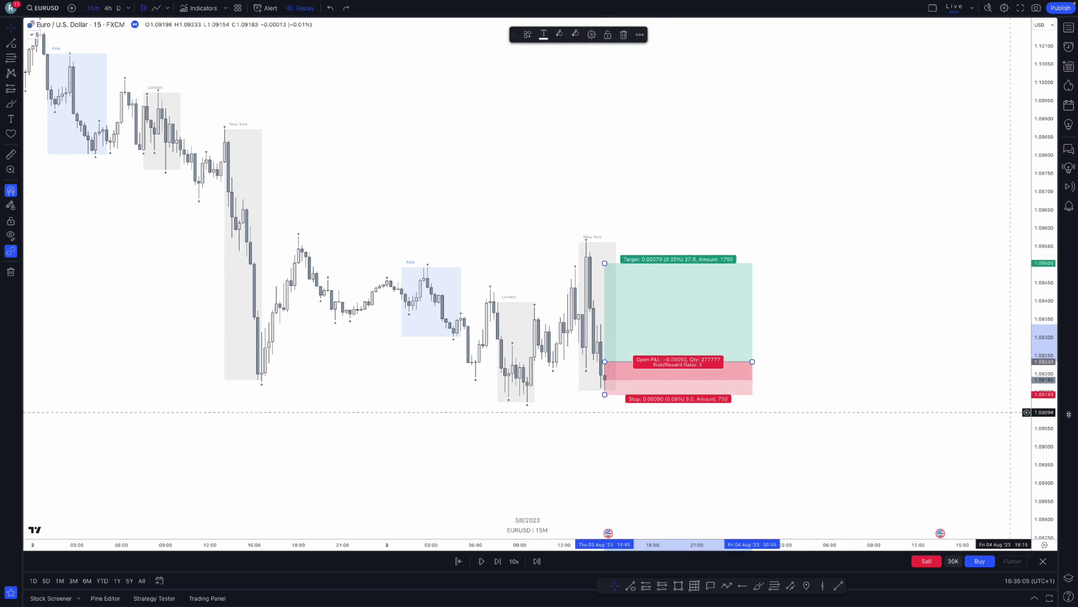
left_click_drag(1044, 534, 1044, 514)
left_click_drag(916, 405, 957, 381)
scroll(845, 426, "up", 2)
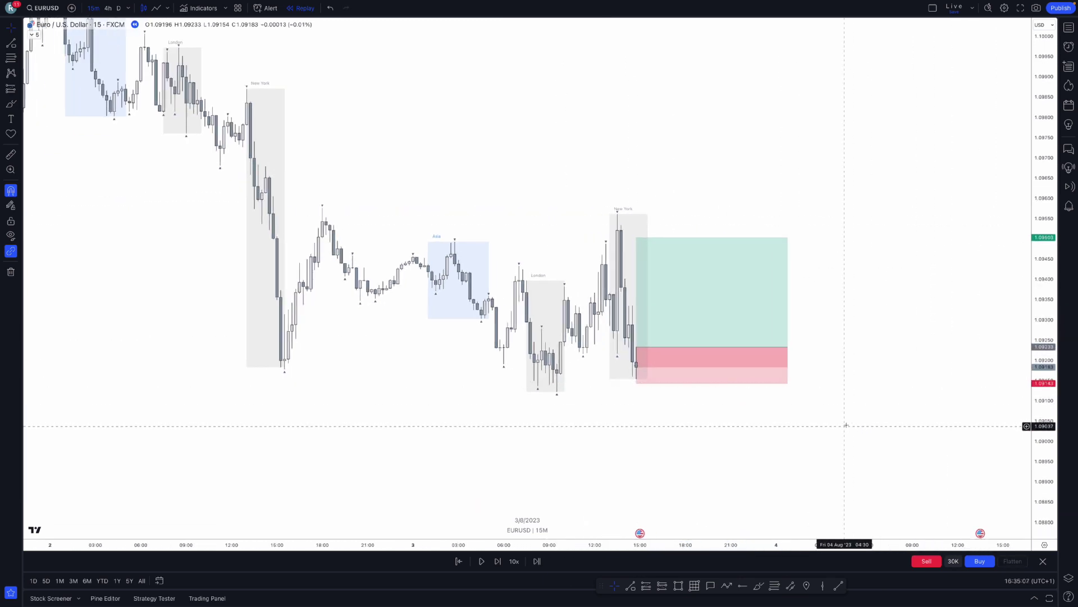
left_click_drag(806, 435, 766, 439)
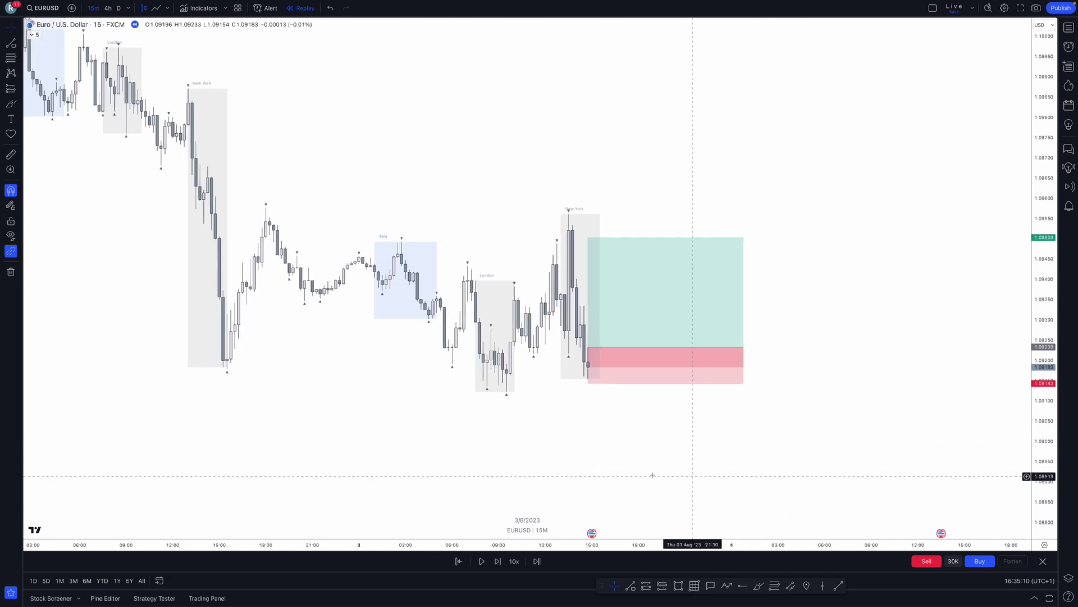
Step: Replay nine more bars until price climbs to about 1.0966, hitting the 1.0950 target
left_click(498, 561)
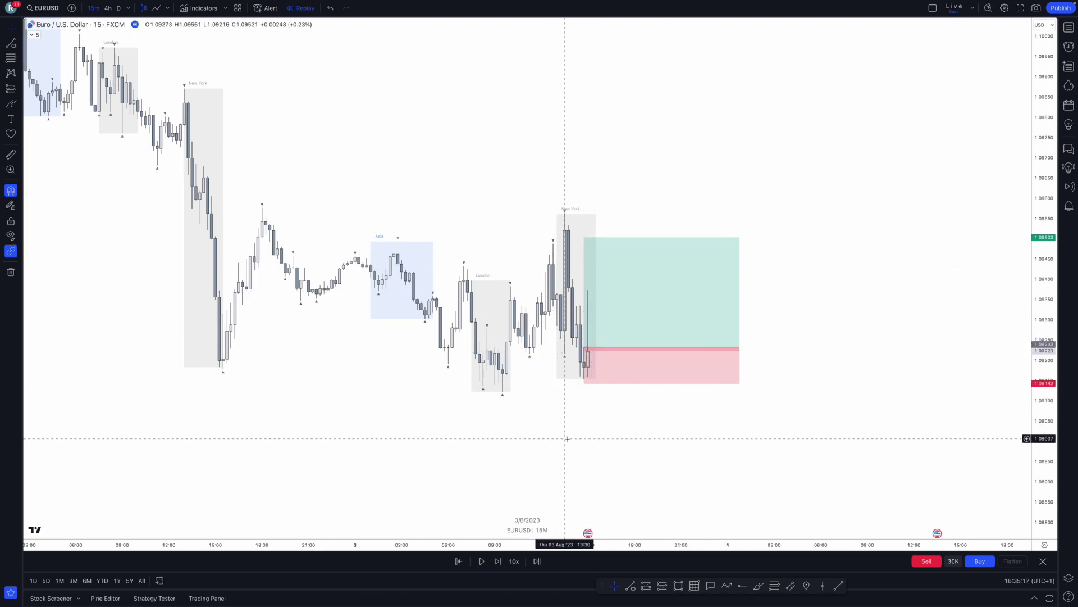
left_click(499, 561)
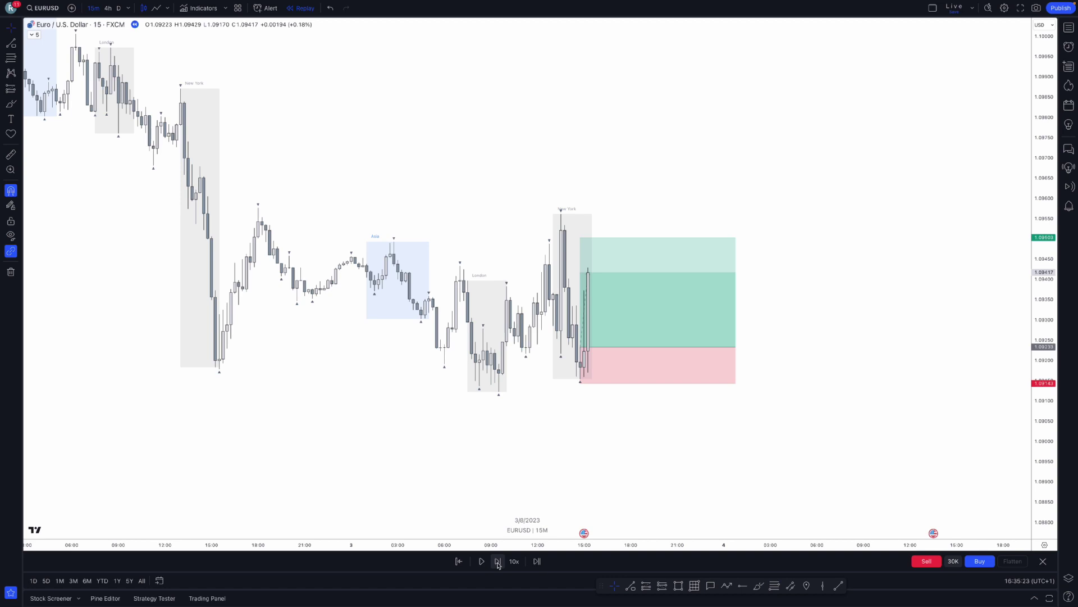
left_click(498, 561)
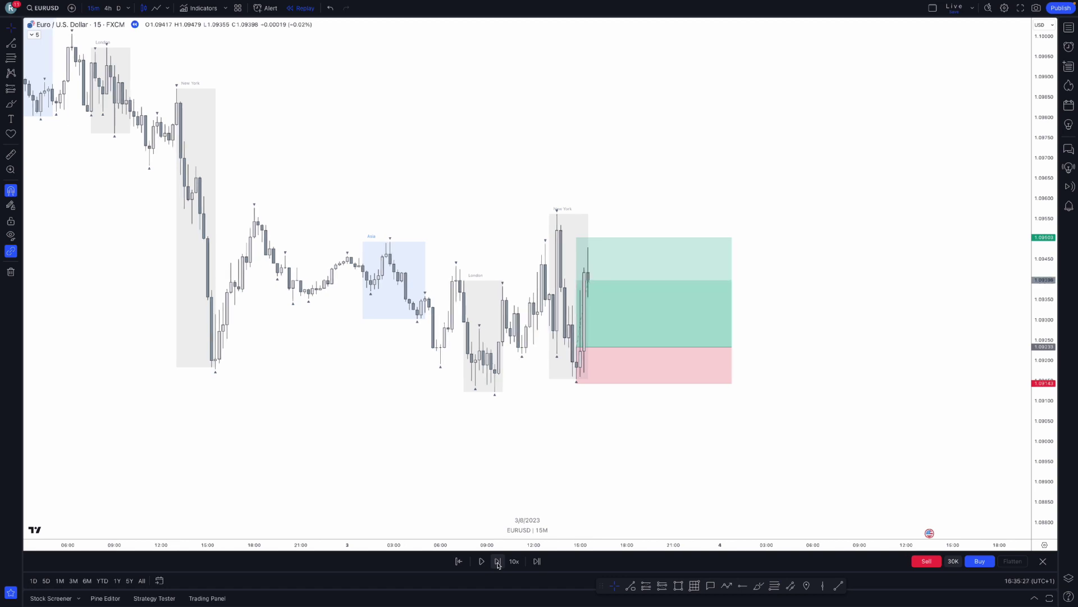
left_click(498, 561)
left_click(498, 561)
left_click(498, 561)
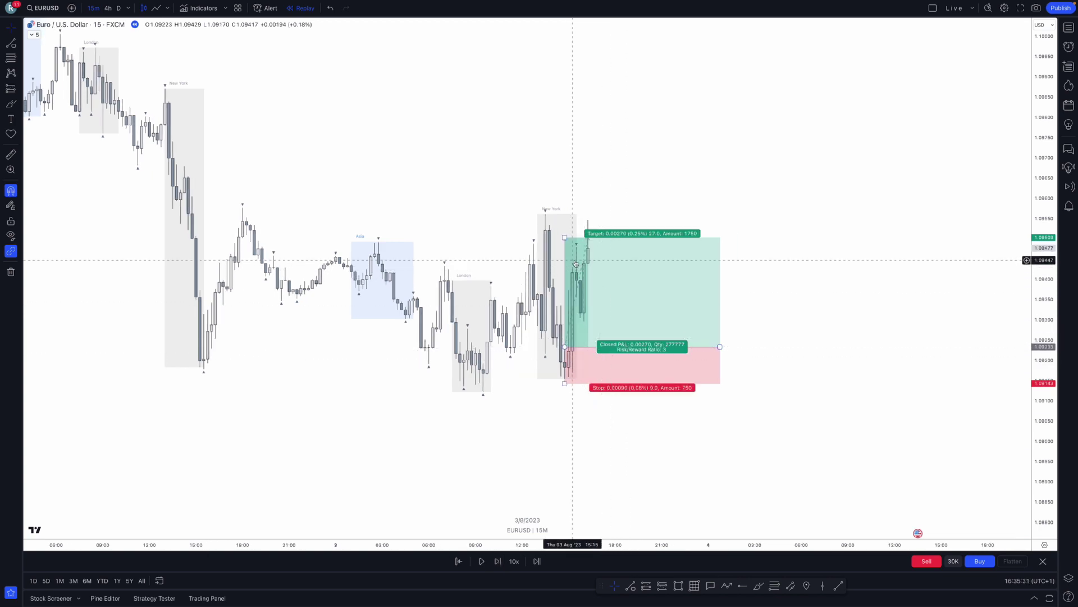
left_click(496, 561)
left_click(496, 562)
left_click(497, 562)
left_click(496, 561)
left_click(497, 561)
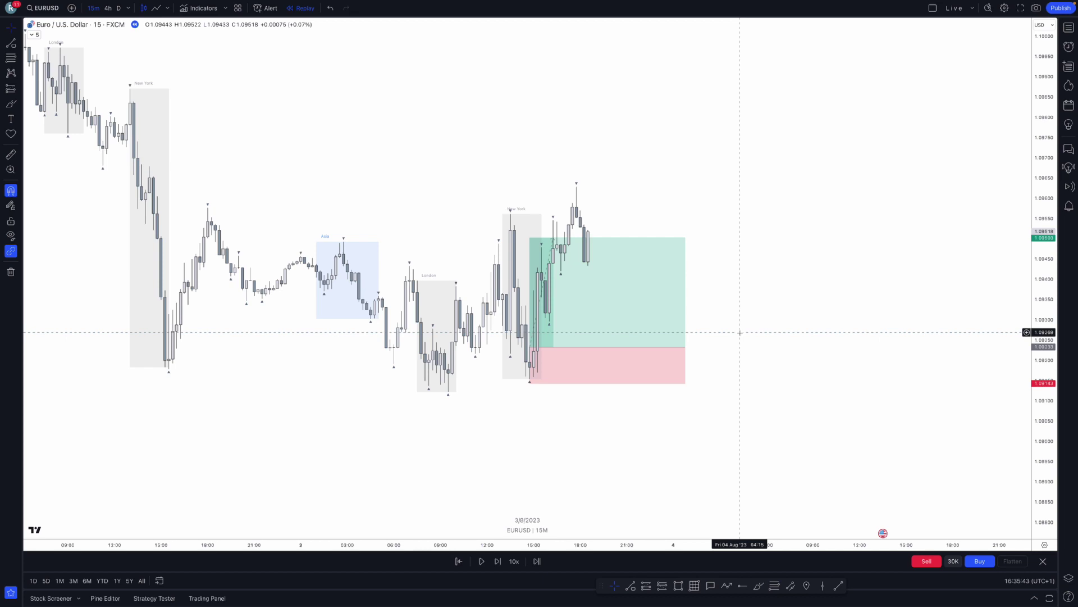
Step: Switch EURUSD to 4-hour bars and pan across the August–September candles
type("4h")
key("Return")
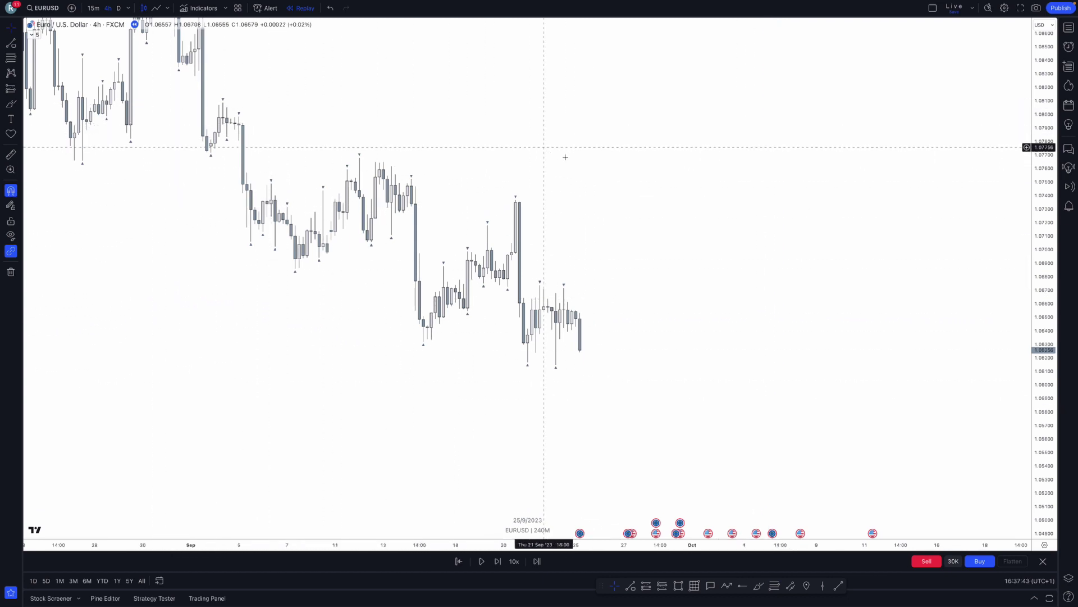
left_click_drag(163, 123, 440, 294)
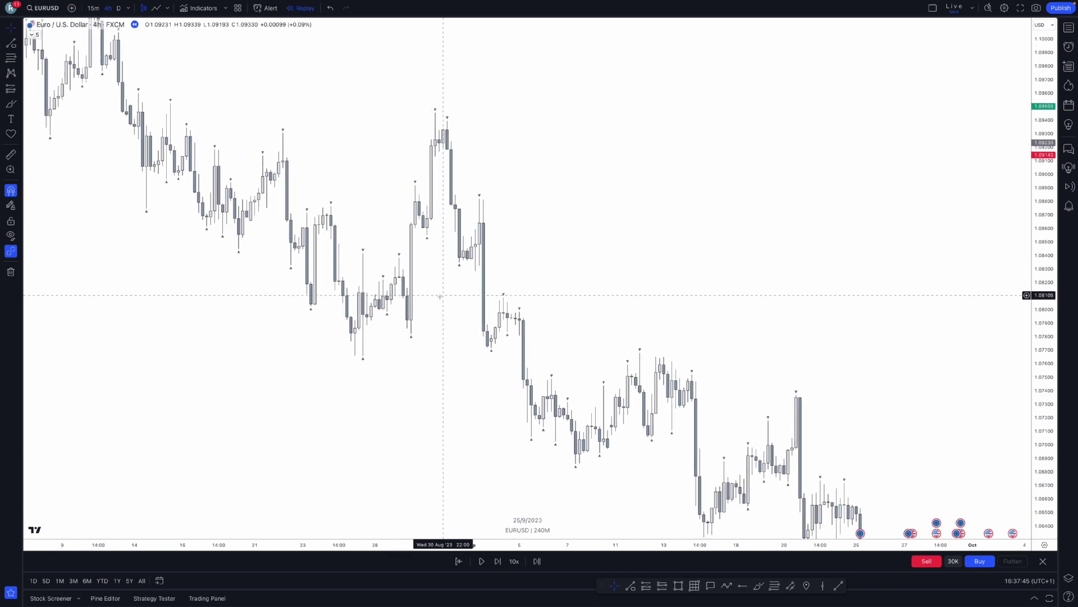
left_click_drag(639, 443, 459, 354)
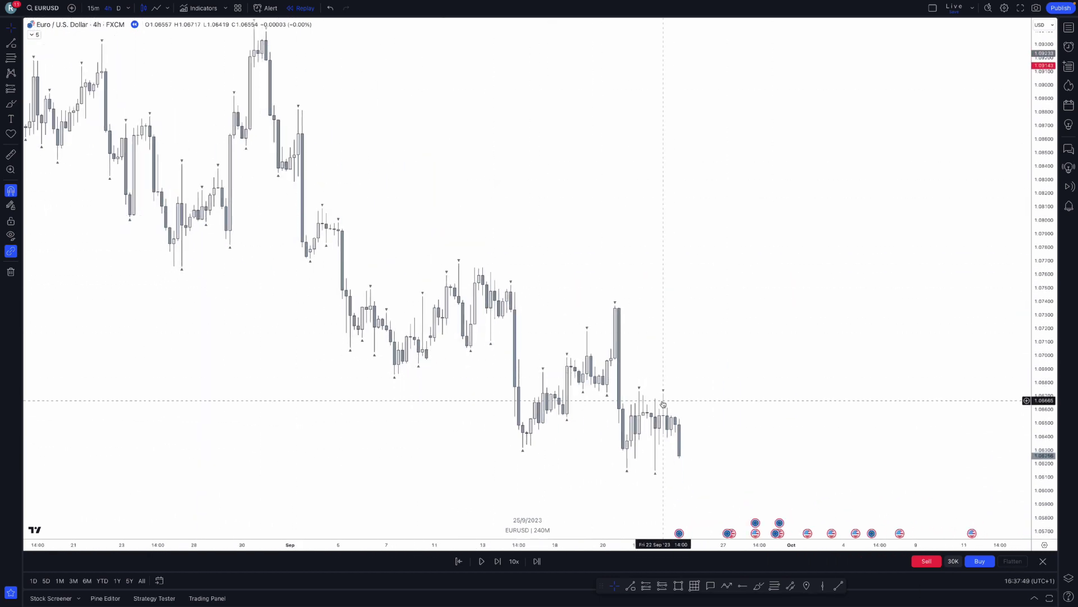
Step: Return the chart to the 15-minute interval and bring up its context menu
type("15")
key("Return")
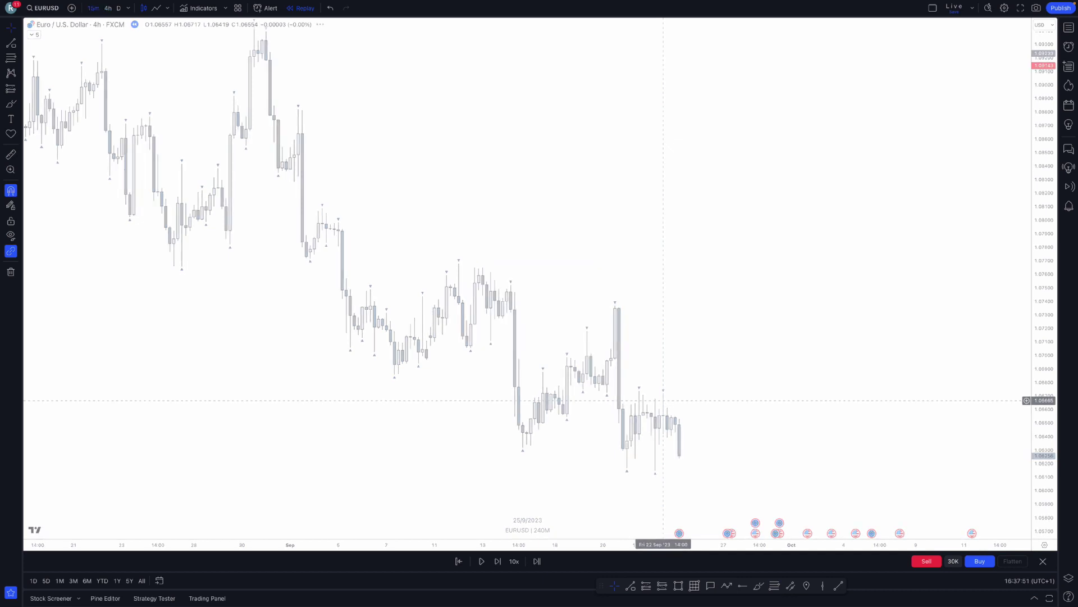
right_click(684, 309)
Step: Reset the chart view, zoom in on recent candles, and replay two more bars to near 1.0645
left_click(713, 313)
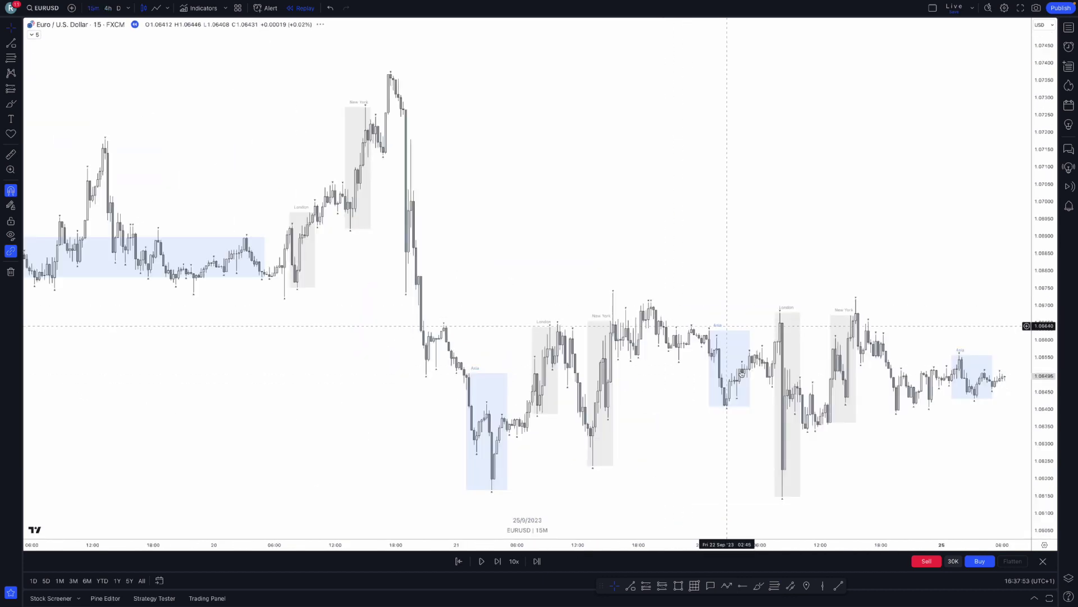
scroll(827, 465, "right", 5)
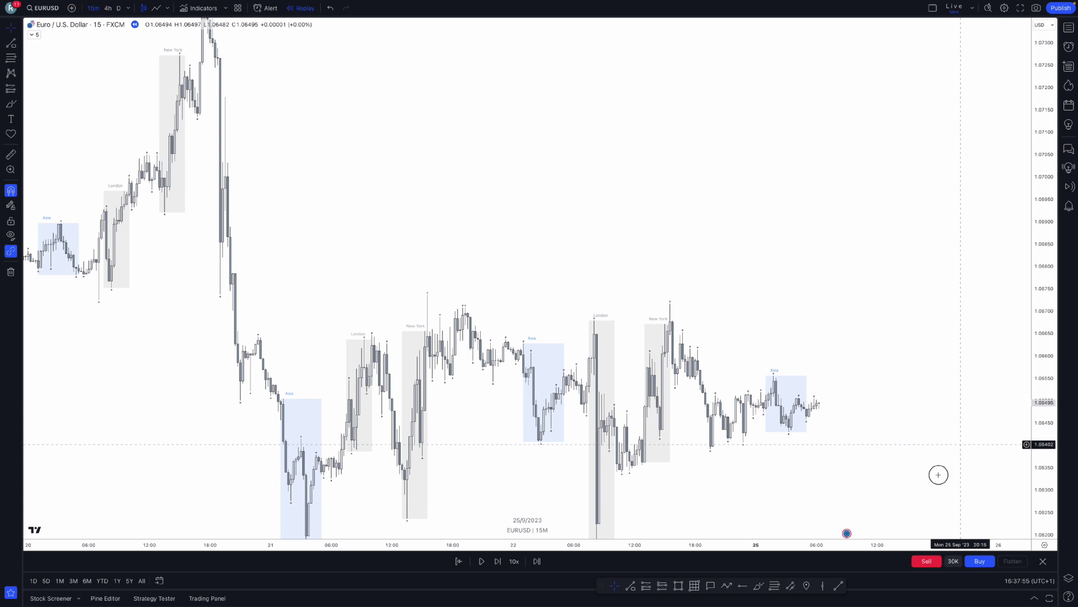
scroll(871, 367, "up", 2)
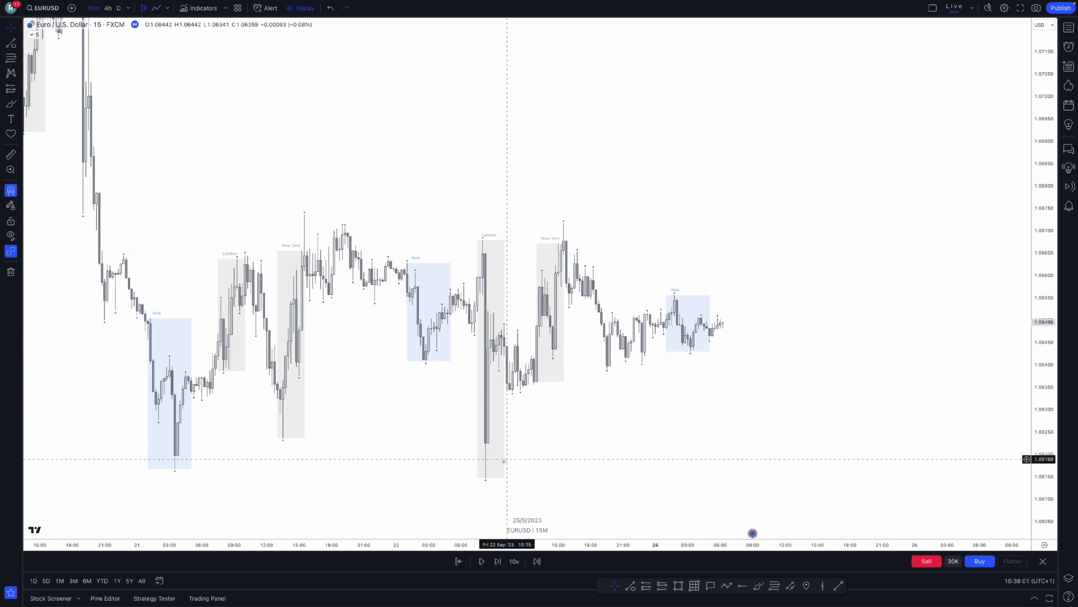
left_click_drag(688, 510, 696, 506)
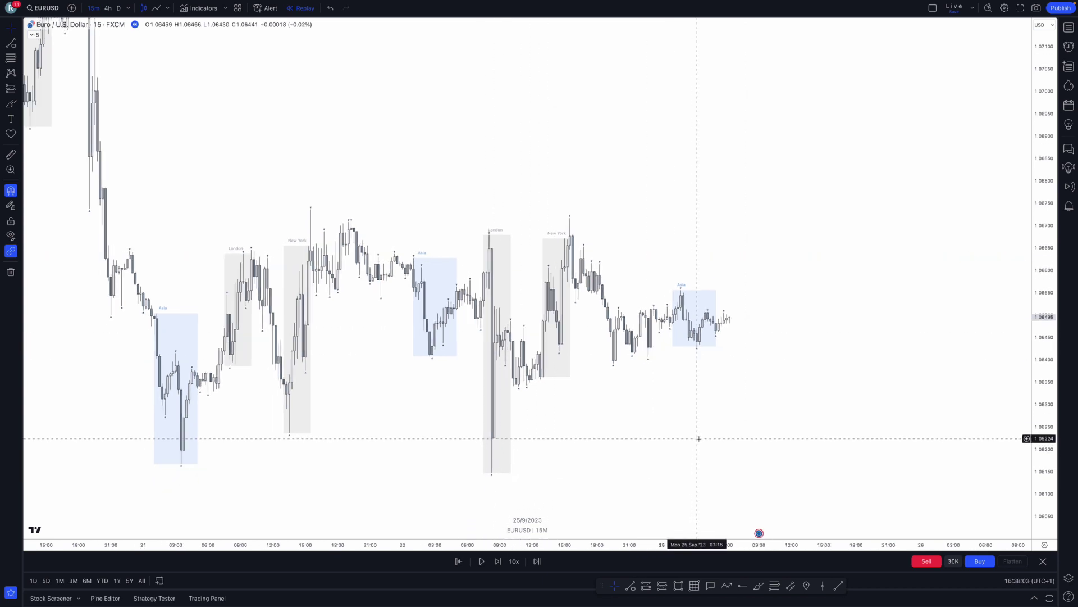
left_click(497, 561)
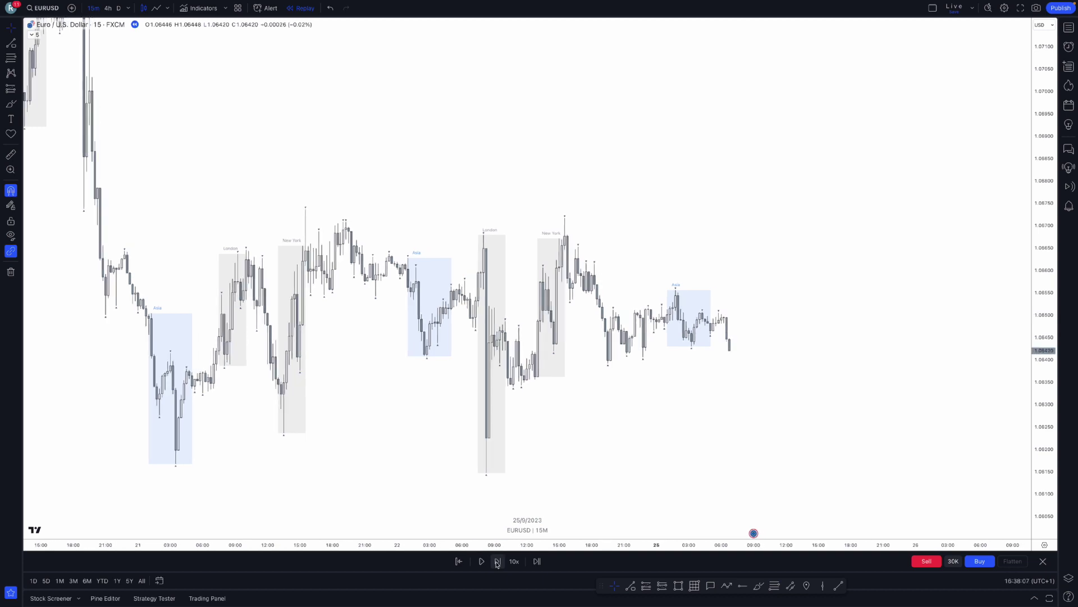
left_click(497, 562)
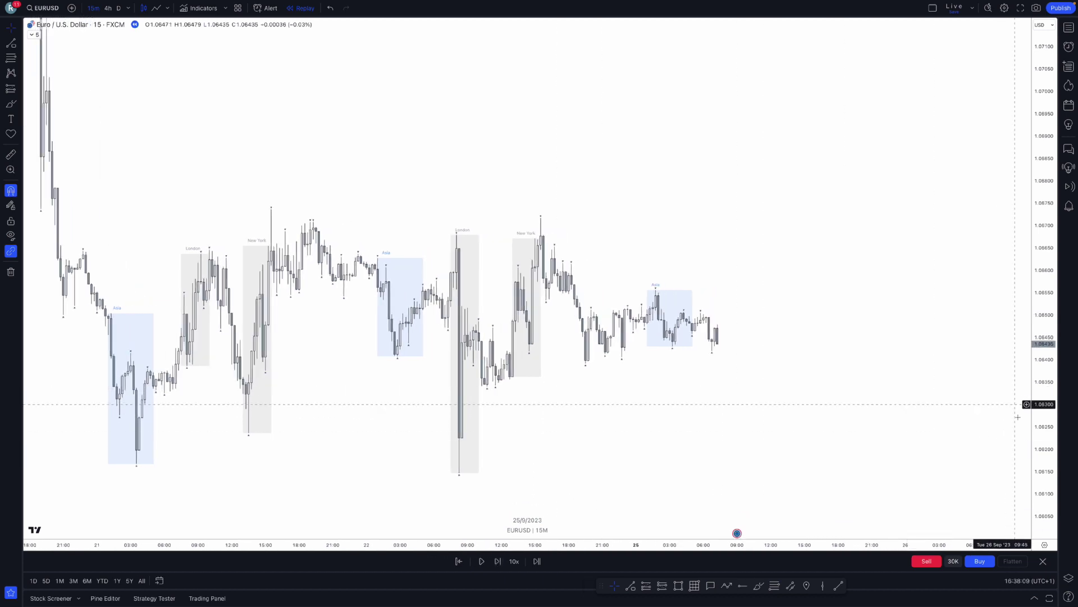
scroll(876, 388, "up", 3)
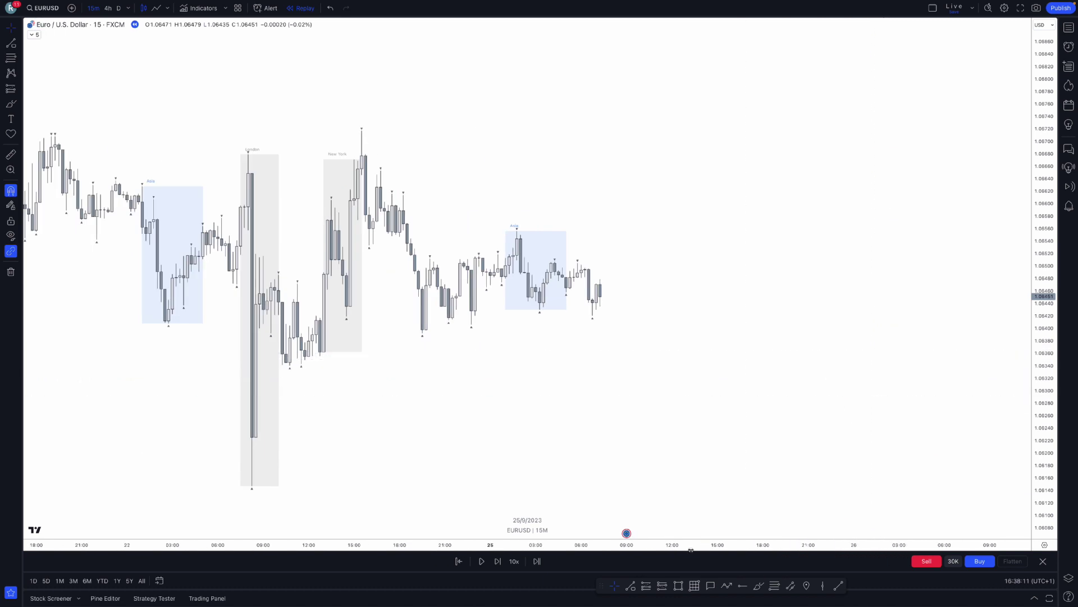
Step: Draw a horizontal line at about 1.0651 from the recent swing high and apply the Arrow template
left_click(628, 587)
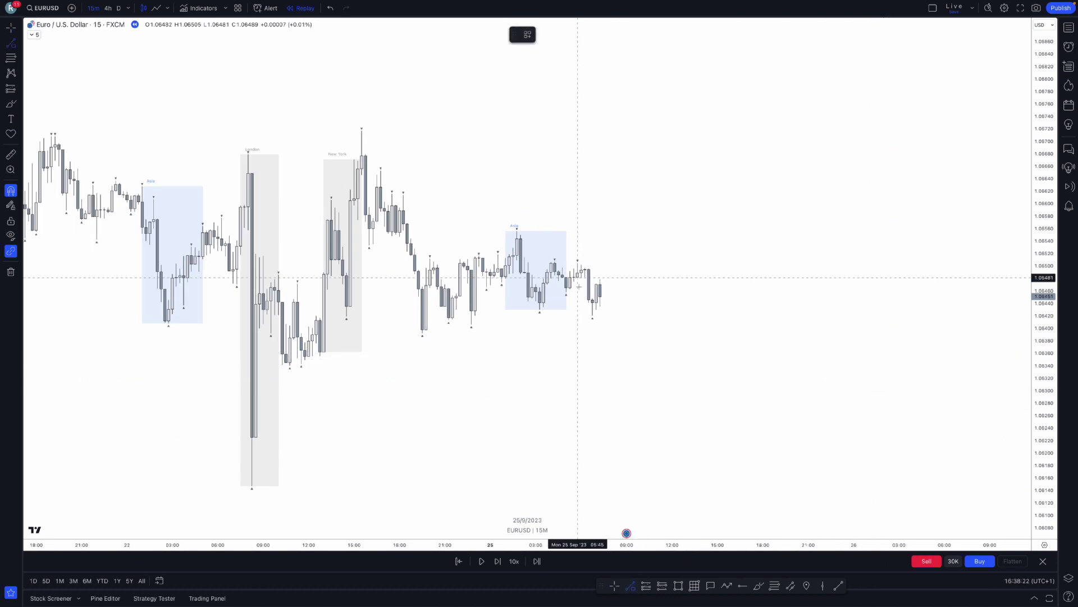
left_click(555, 262)
left_click(663, 260)
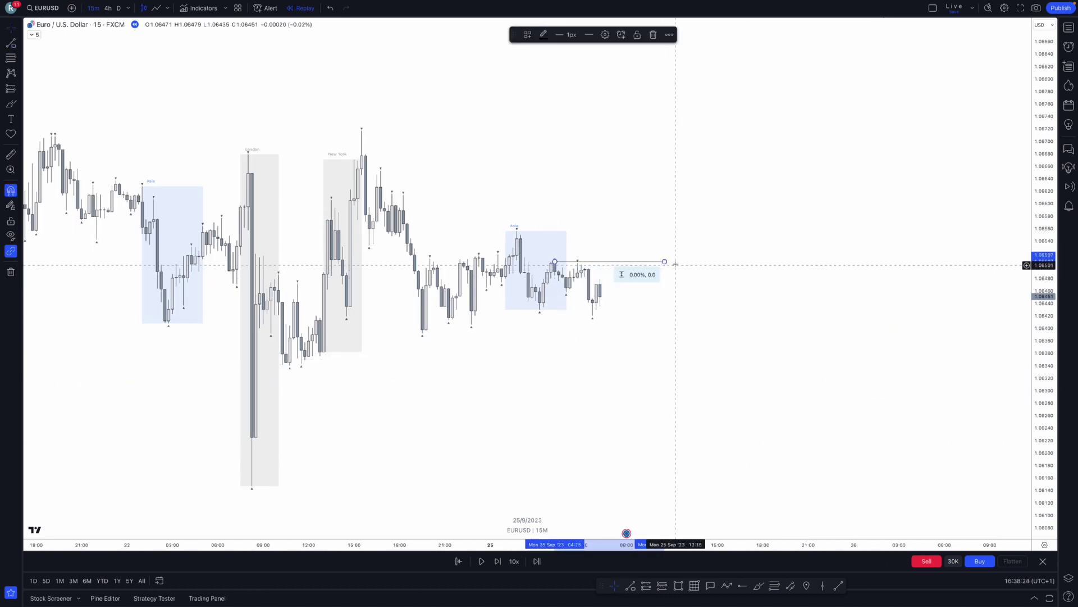
left_click(528, 35)
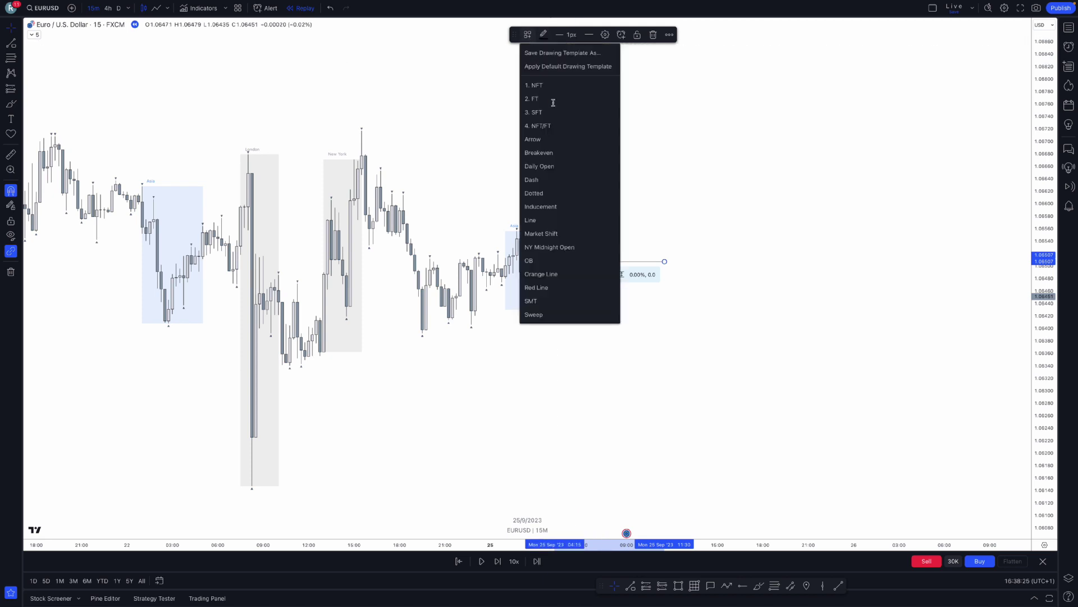
left_click(548, 139)
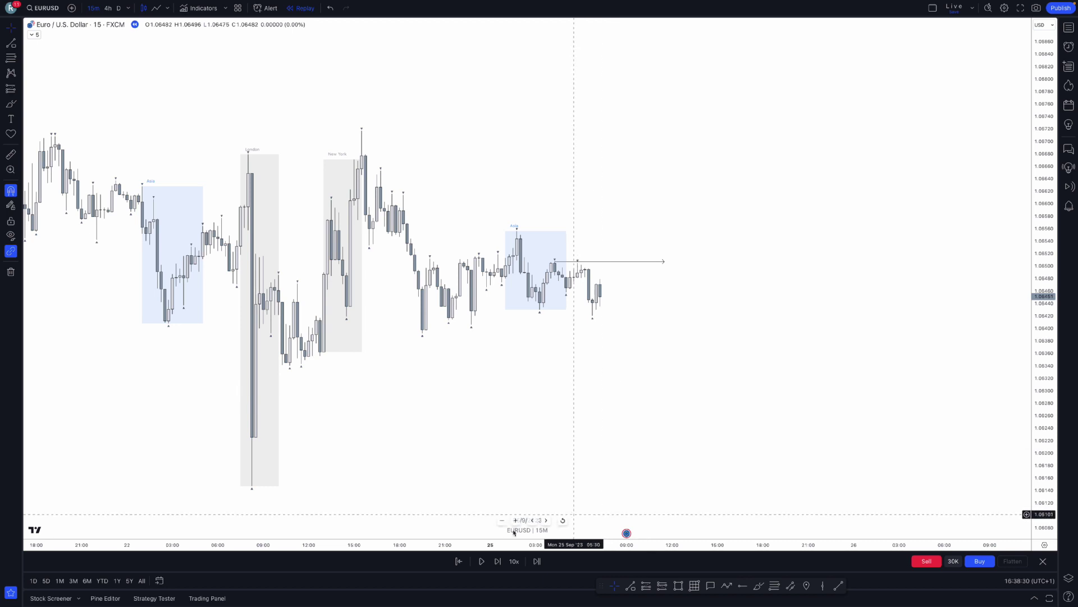
Step: Replay two bars into the 25 September London session, make room below price, and pick Short Position
left_click(497, 562)
left_click(497, 562)
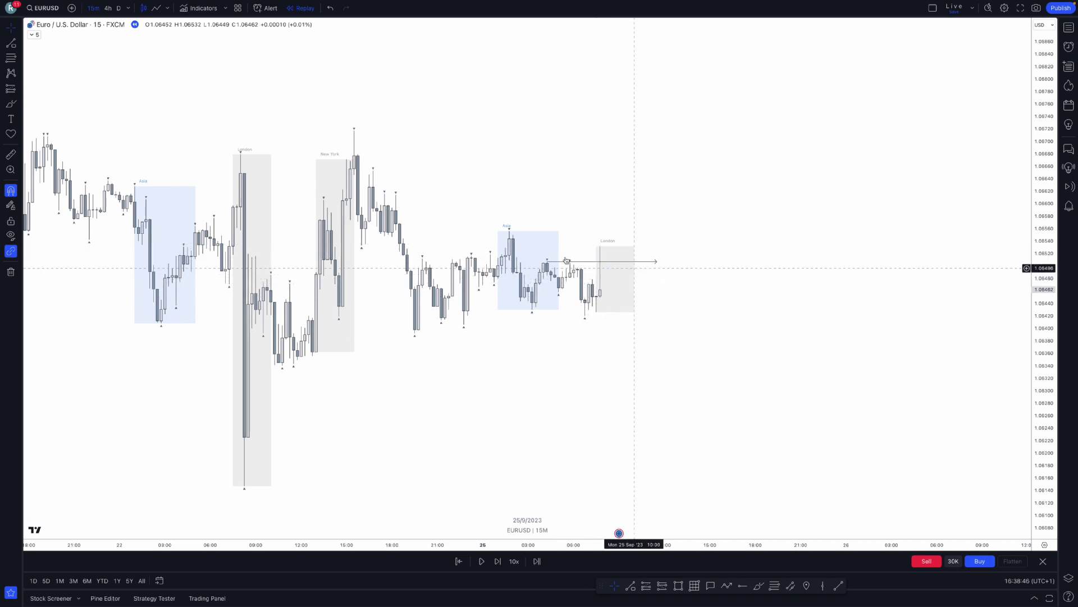
left_click(606, 405)
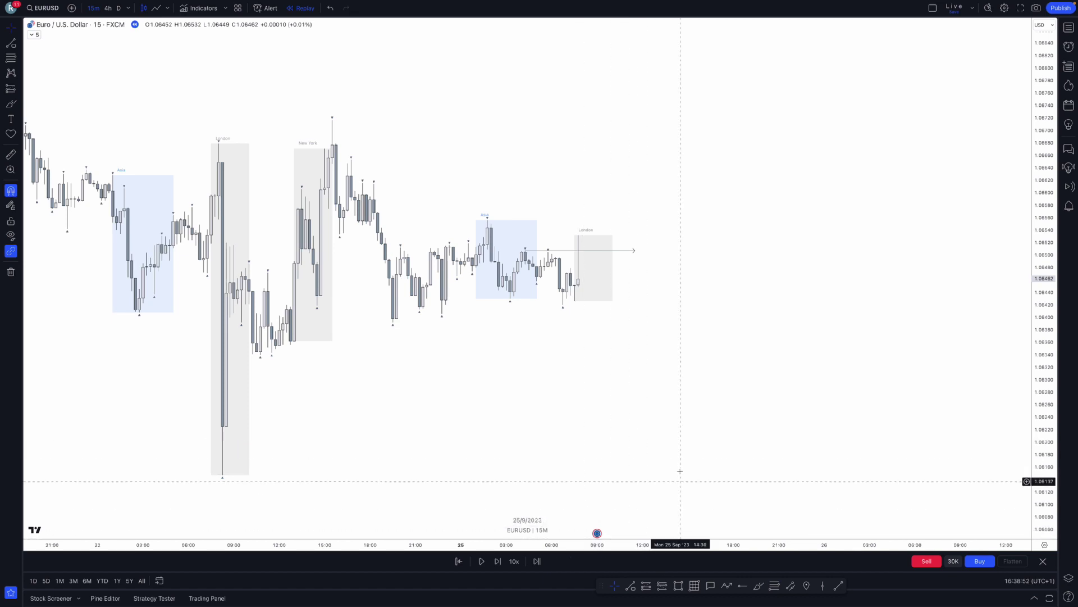
left_click_drag(680, 471, 679, 455)
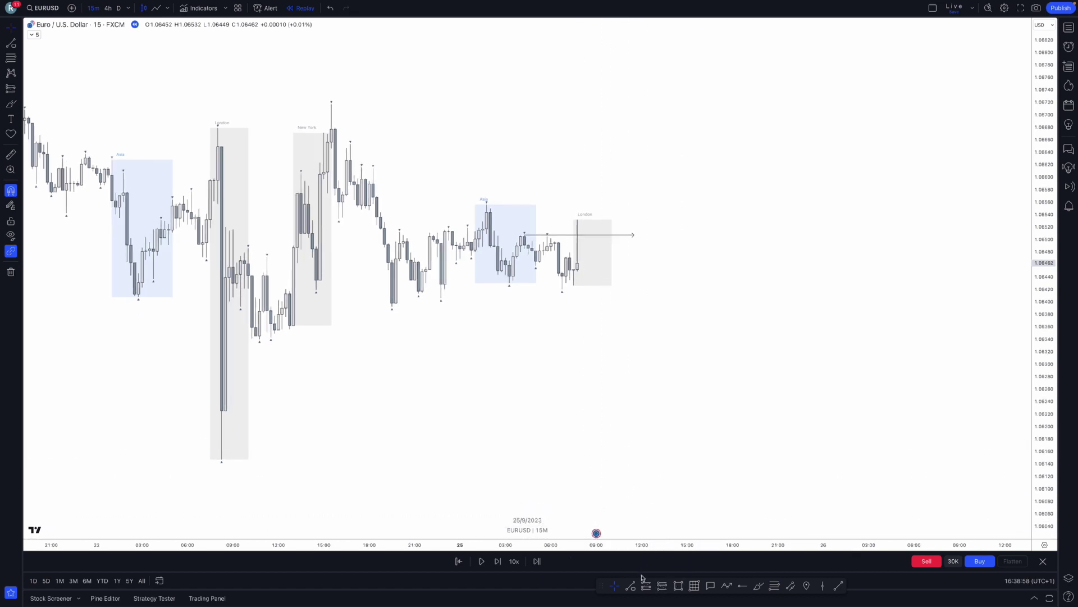
left_click(662, 586)
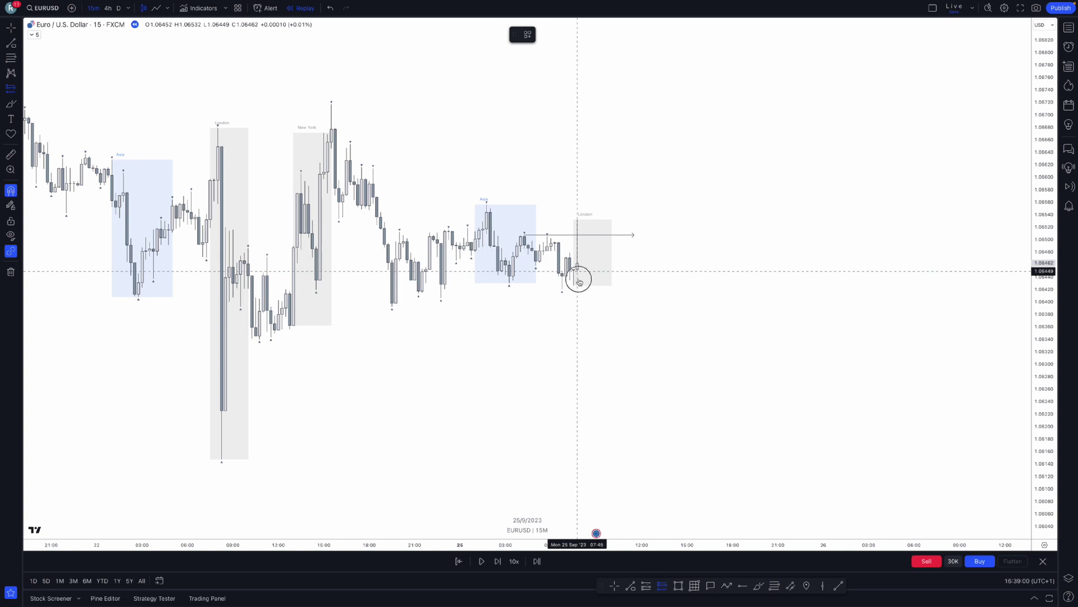
Step: Place a short at about 1.0645 with stop 1.0654 and target near 1.0617 for a 3:1 ratio
left_click(578, 271)
left_click_drag(577, 197, 578, 214)
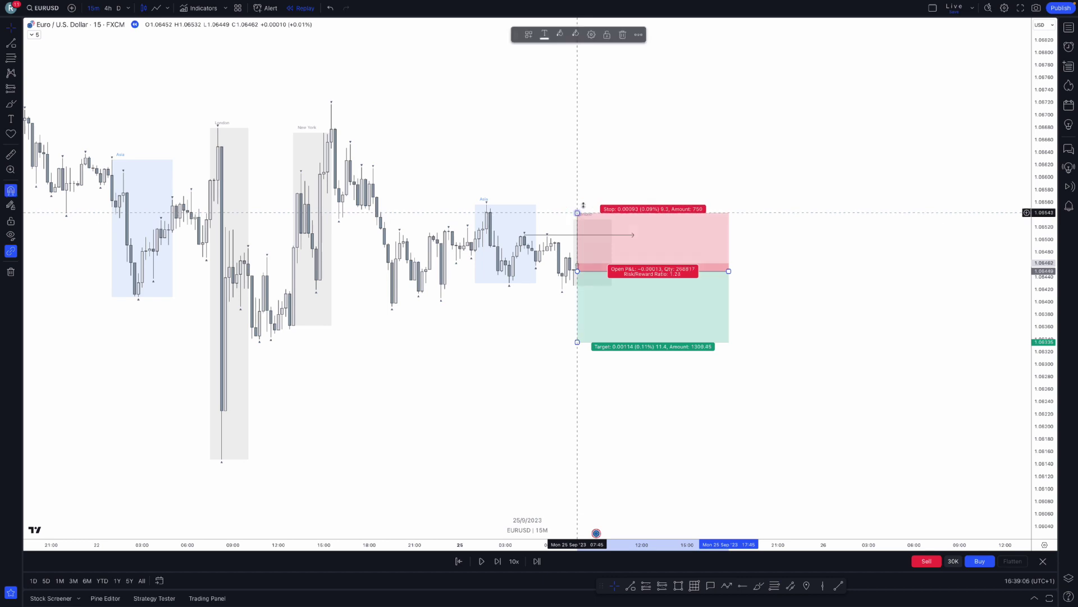
left_click(828, 301)
left_click_drag(579, 325, 599, 431)
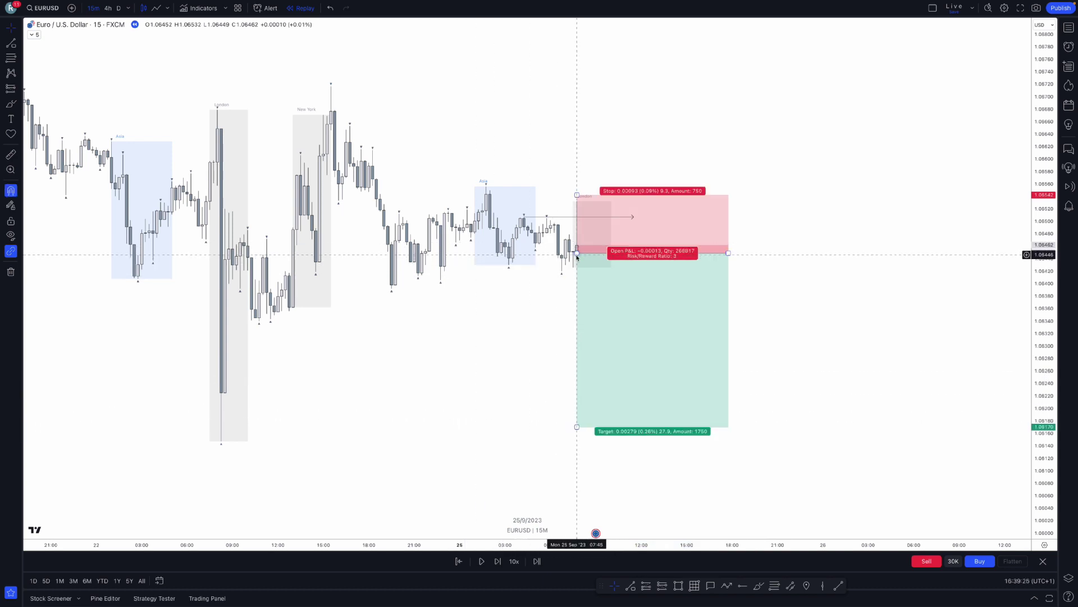
left_click_drag(789, 291, 739, 284)
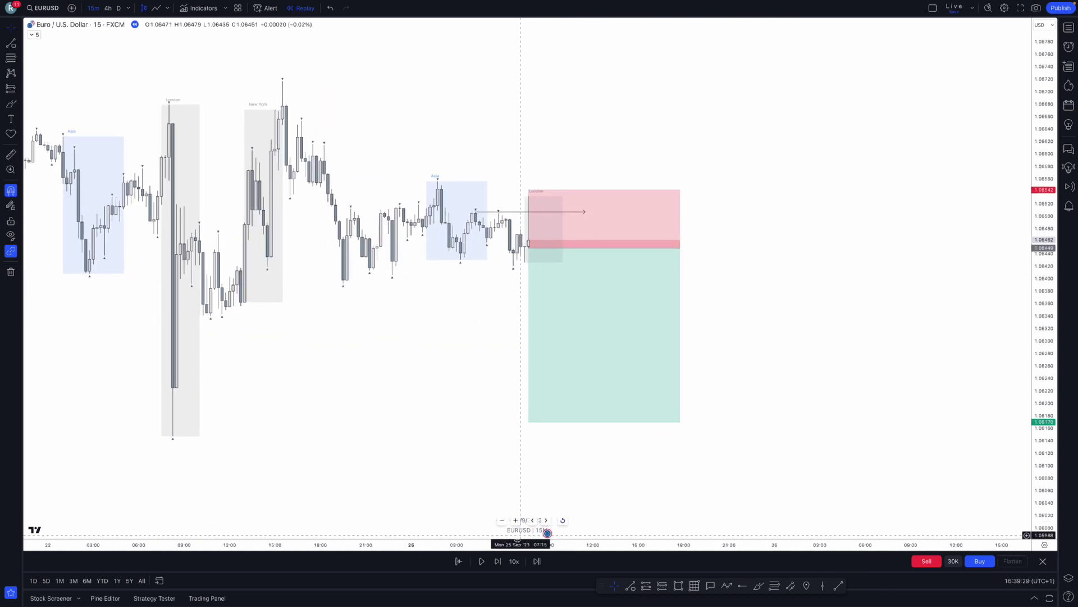
Step: Replay about 23 bars until price falls to about 1.0598 through the target, then centre the trade
left_click(497, 561)
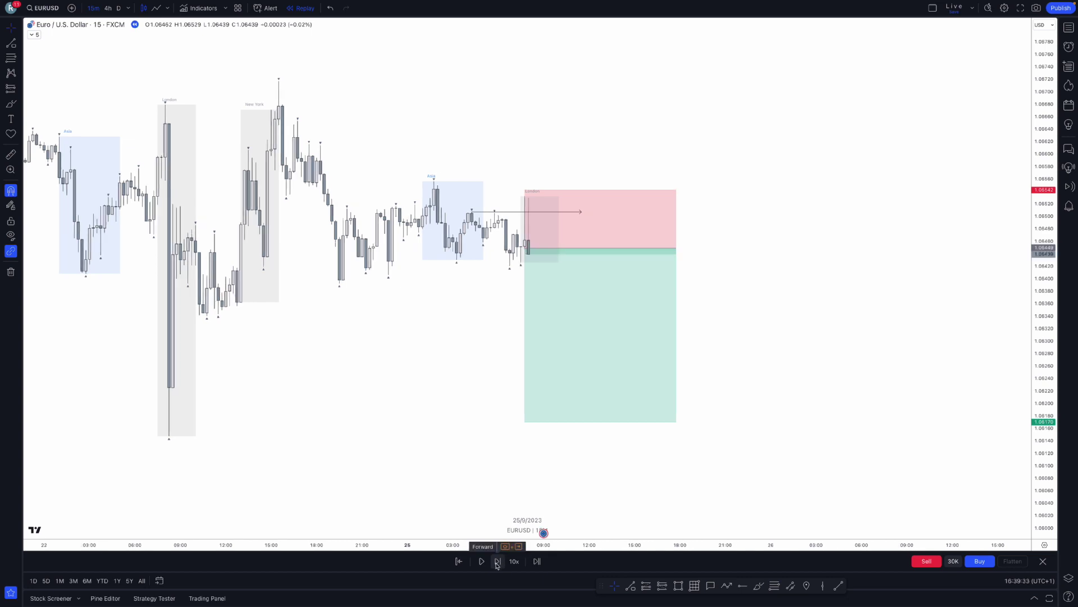
left_click(497, 562)
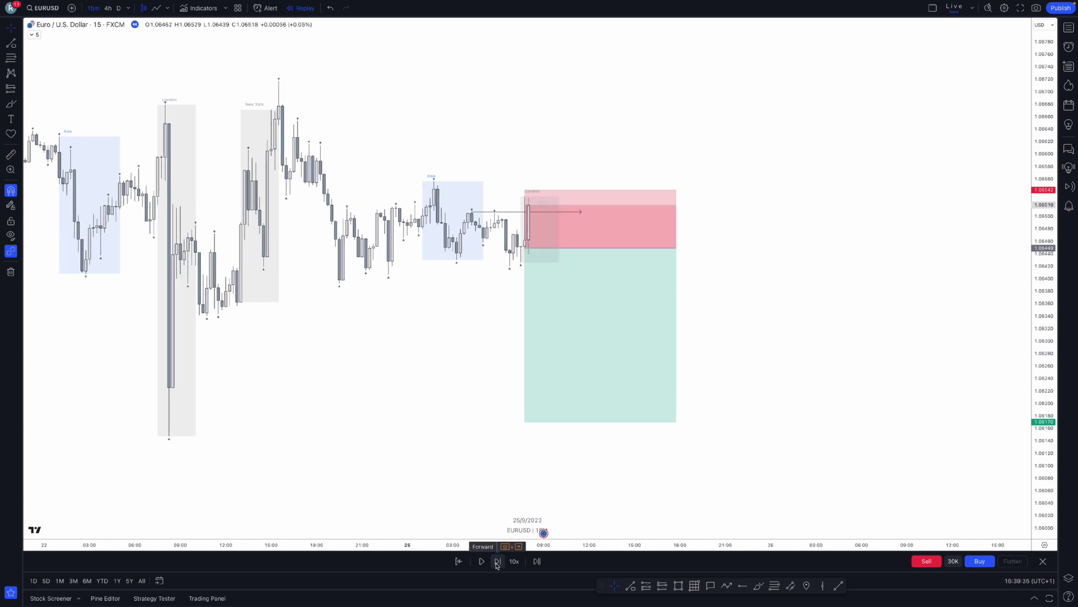
left_click(496, 561)
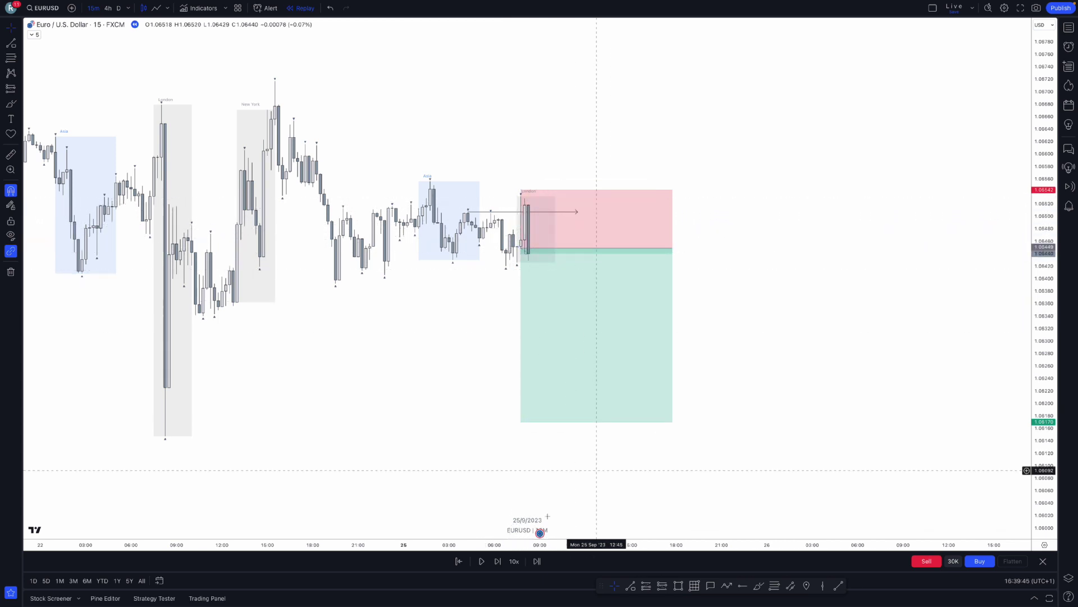
left_click(500, 564)
left_click(499, 565)
left_click(498, 565)
left_click(498, 566)
left_click(497, 564)
left_click(498, 564)
left_click(497, 564)
left_click(498, 564)
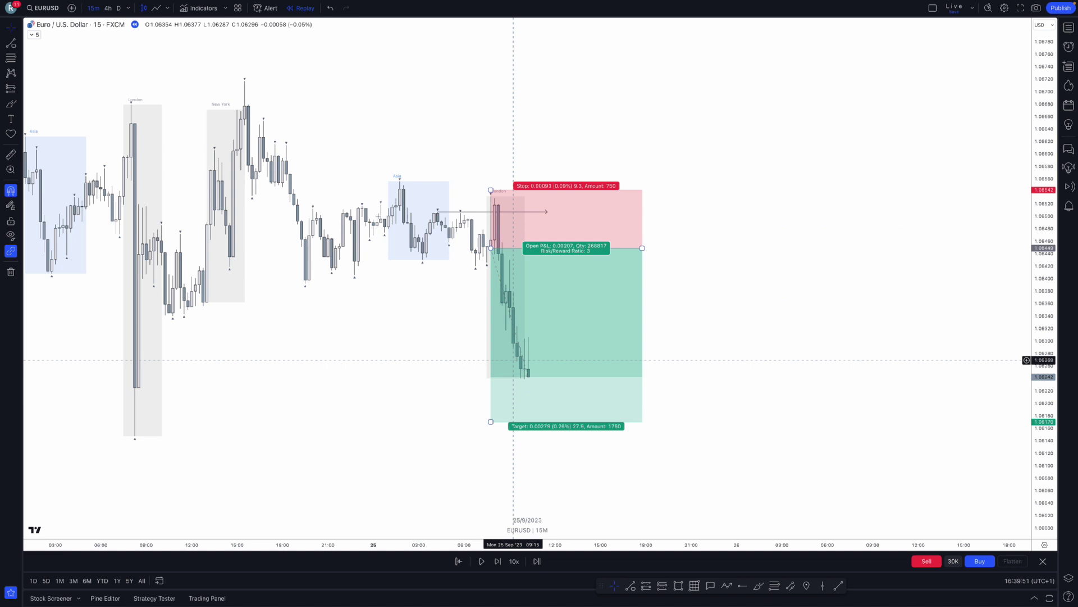
key("shift+Right")
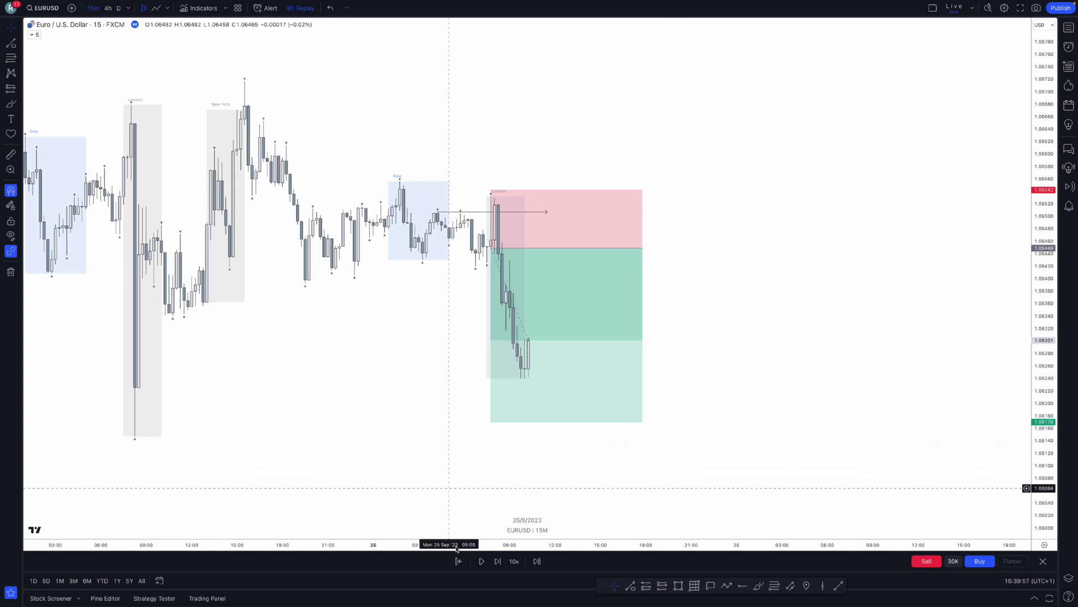
left_click(496, 561)
left_click(496, 561)
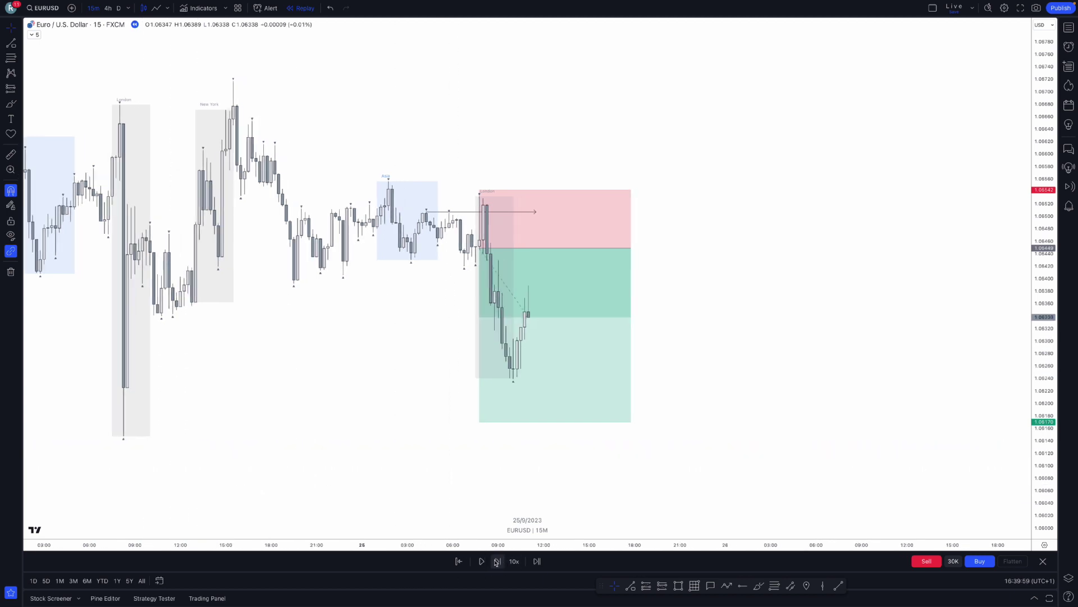
left_click(496, 561)
left_click(494, 561)
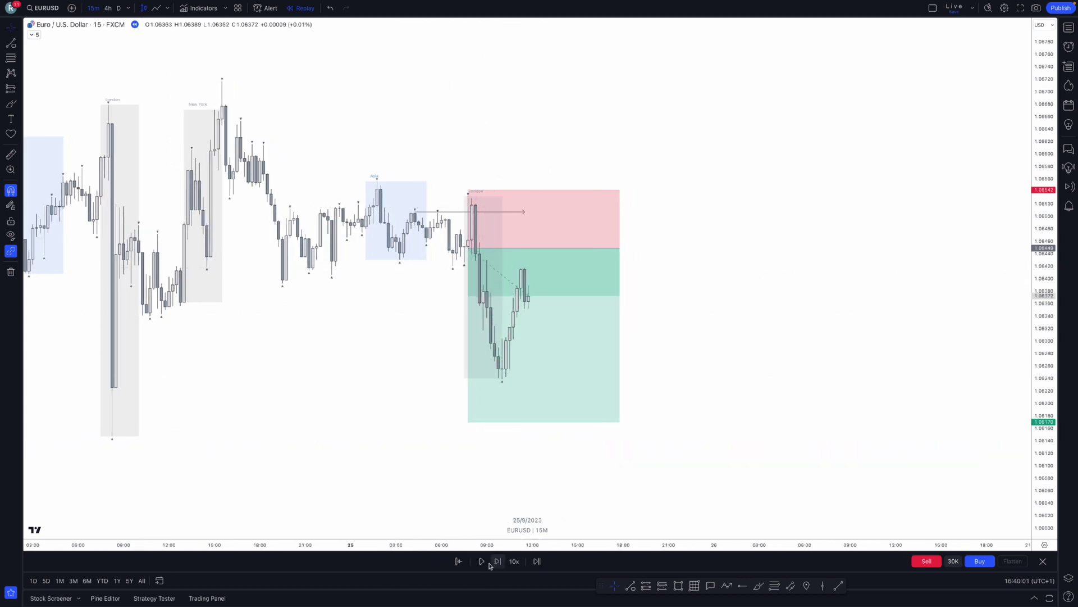
left_click(498, 561)
left_click(498, 561)
left_click(498, 561)
left_click(498, 561)
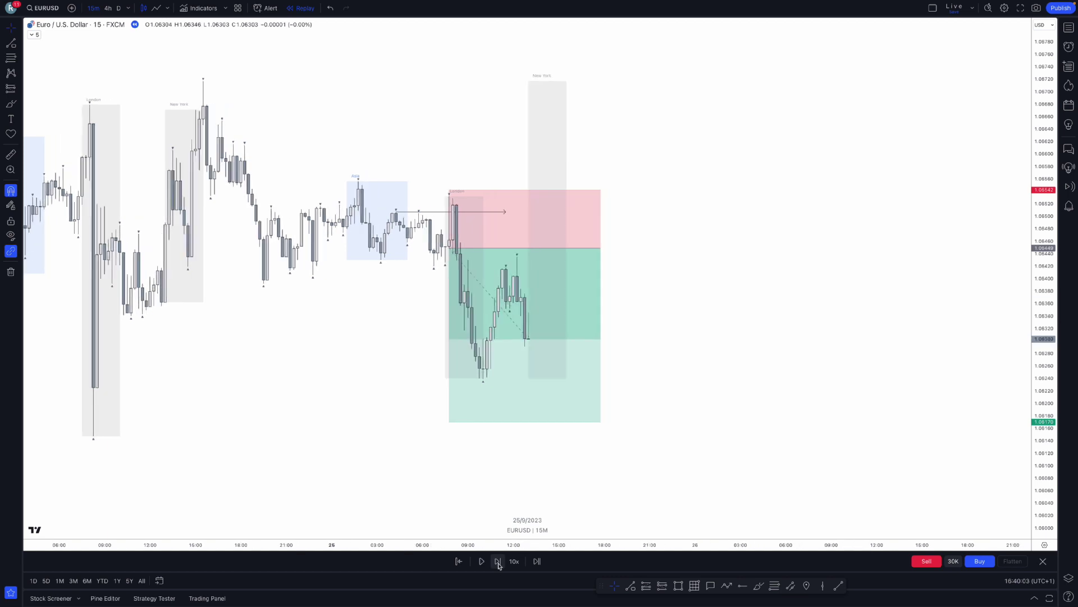
left_click(497, 561)
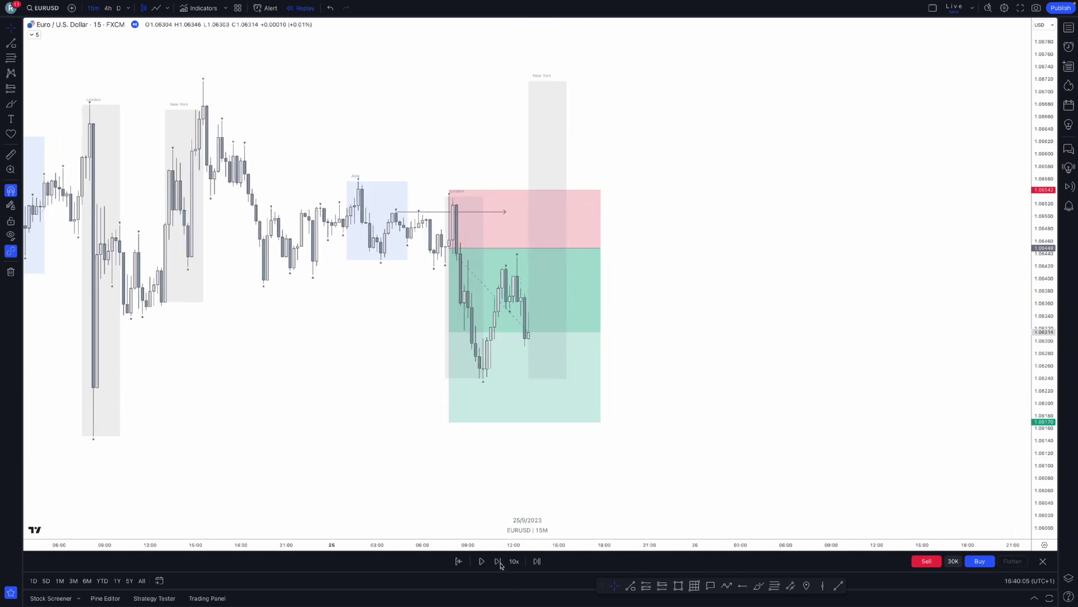
left_click(498, 561)
left_click(498, 561)
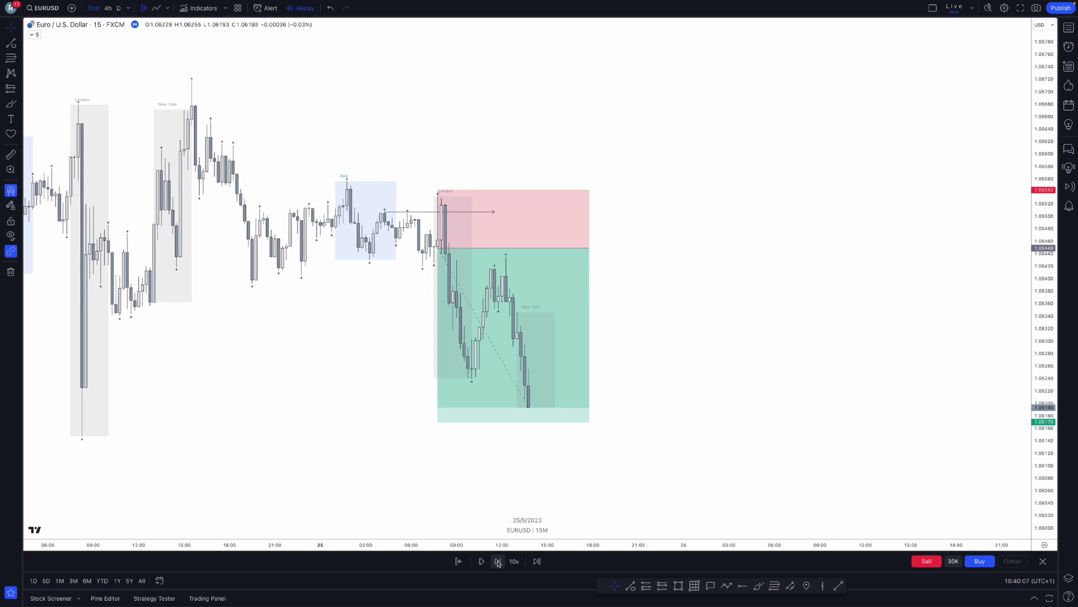
left_click(498, 561)
left_click_drag(702, 375, 808, 341)
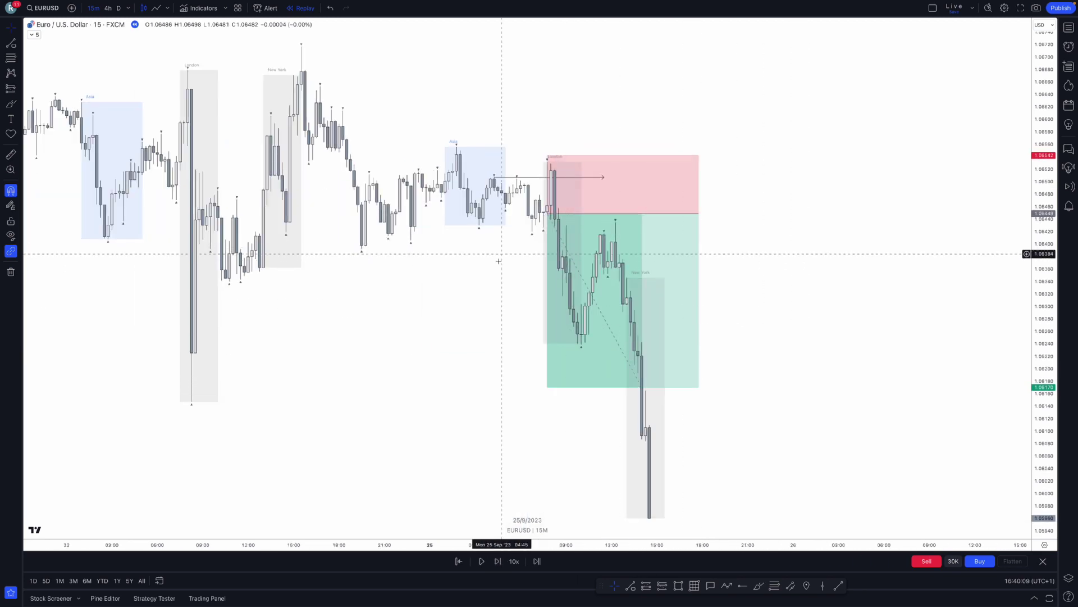
left_click_drag(739, 255, 718, 365)
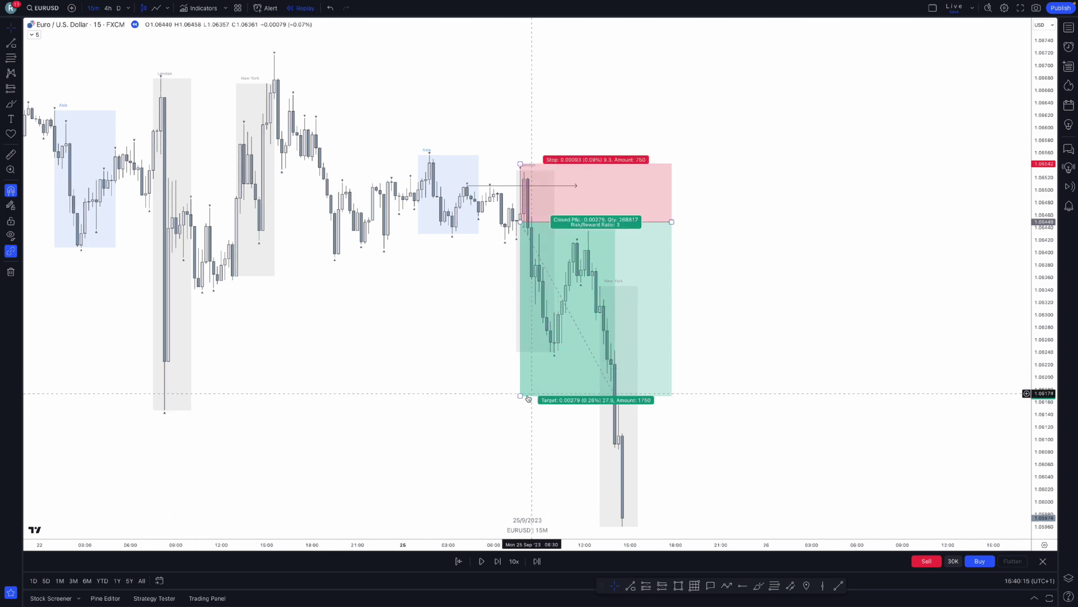
Step: Move the short position's target to 1.06143 for 3.25 risk/reward and trim its span to the 25 September 14:15 bar
left_click_drag(520, 396, 520, 222)
left_click_drag(280, 399, 162, 410)
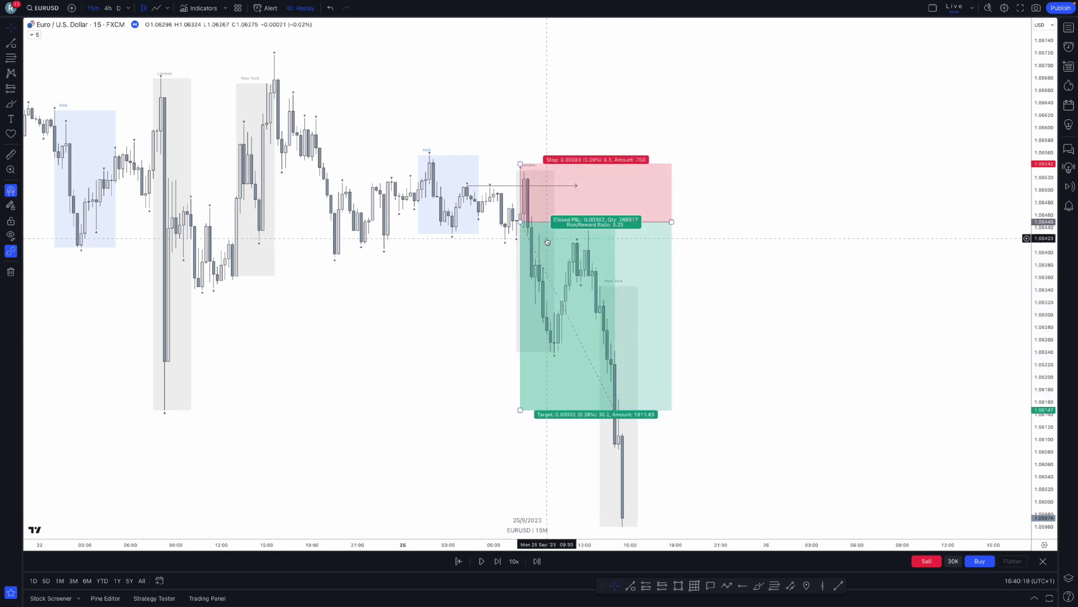
left_click_drag(672, 222, 618, 222)
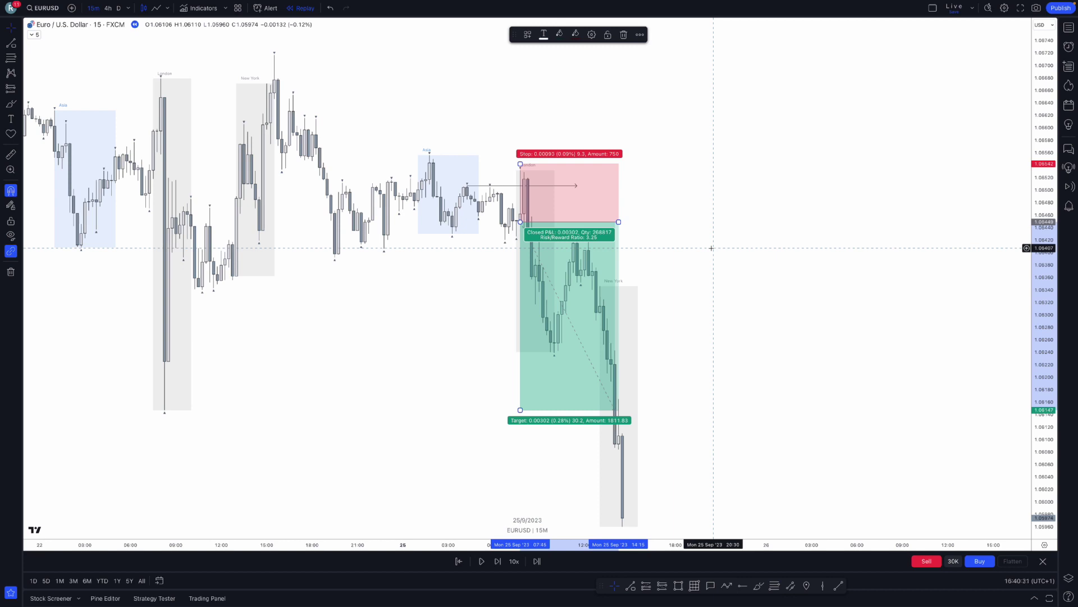
left_click(776, 199)
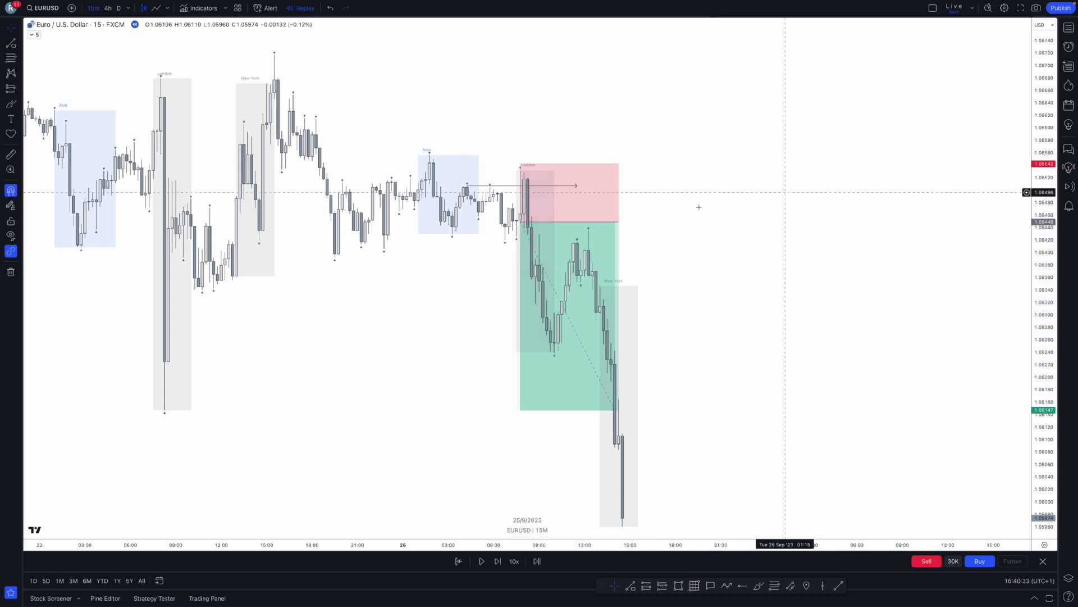